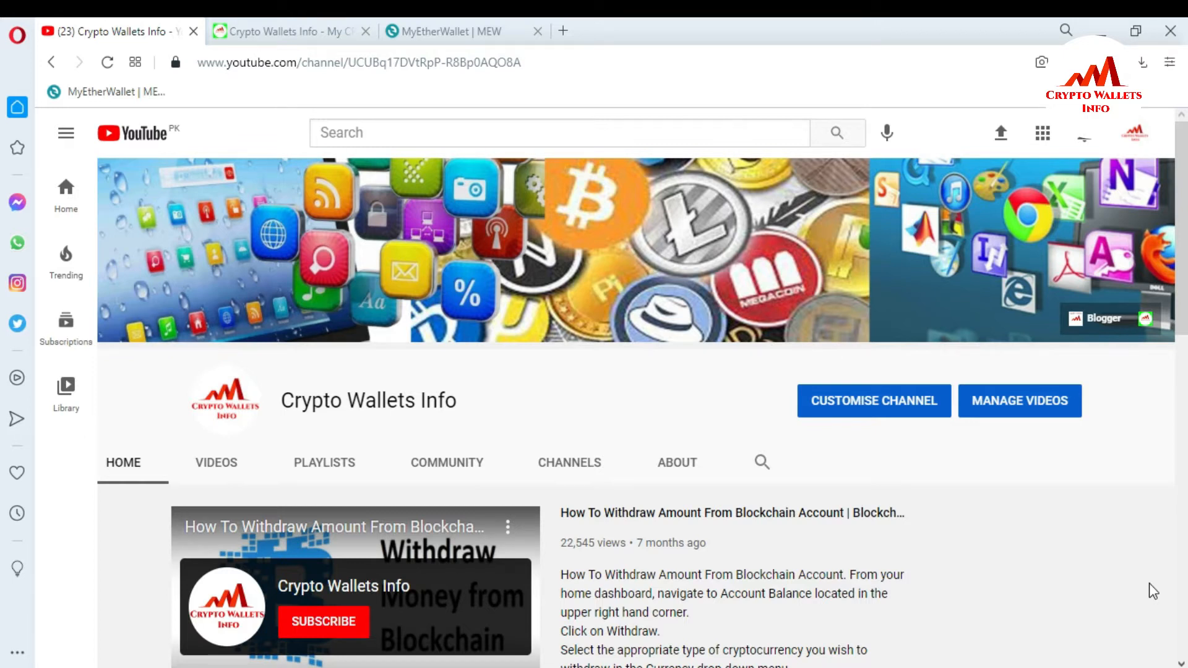
# Step: On the MyEtherWallet page, access the wallet by software with the keystore file and enter its password
pyautogui.click(271, 20)
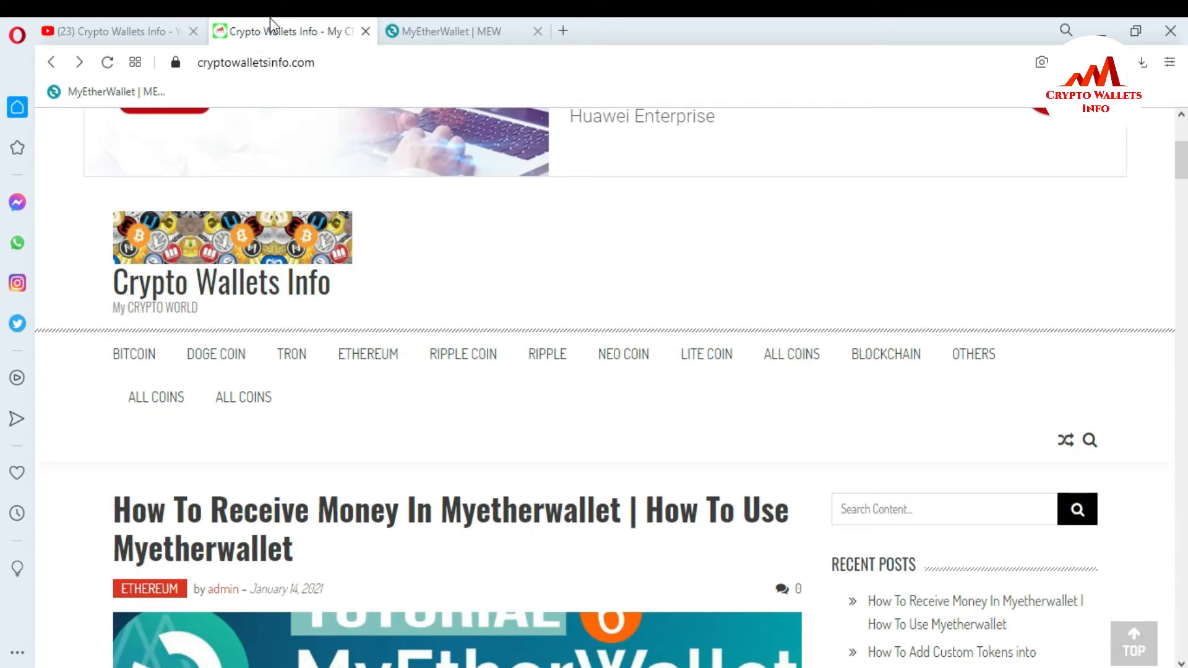
pyautogui.click(405, 23)
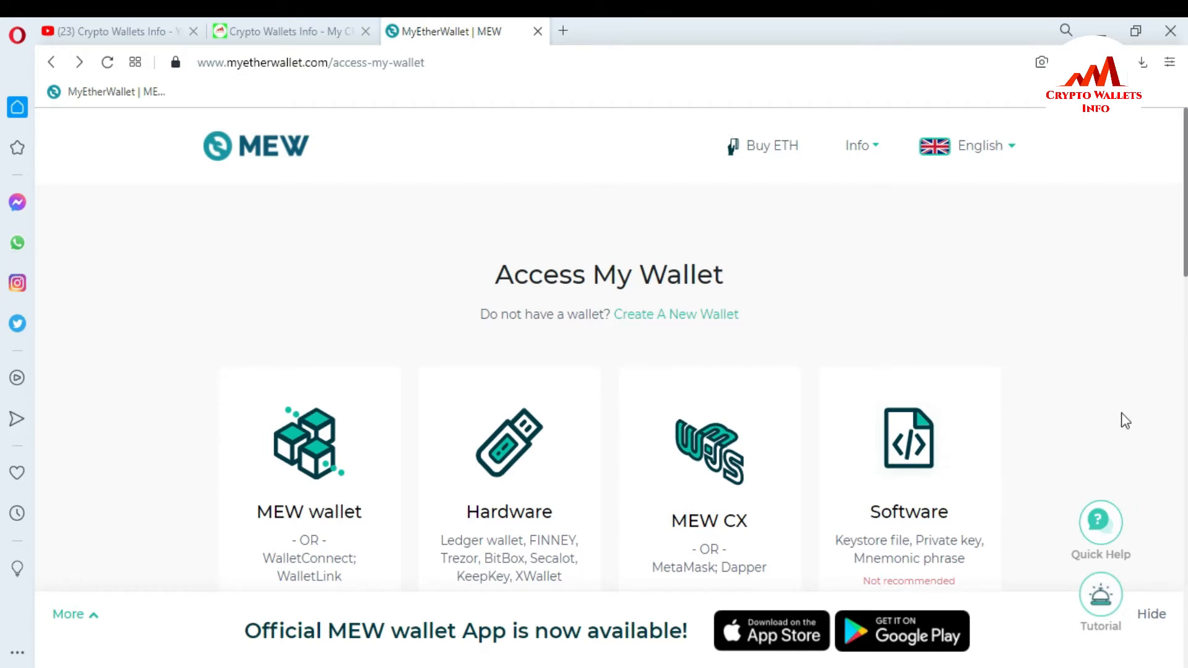
pyautogui.click(874, 490)
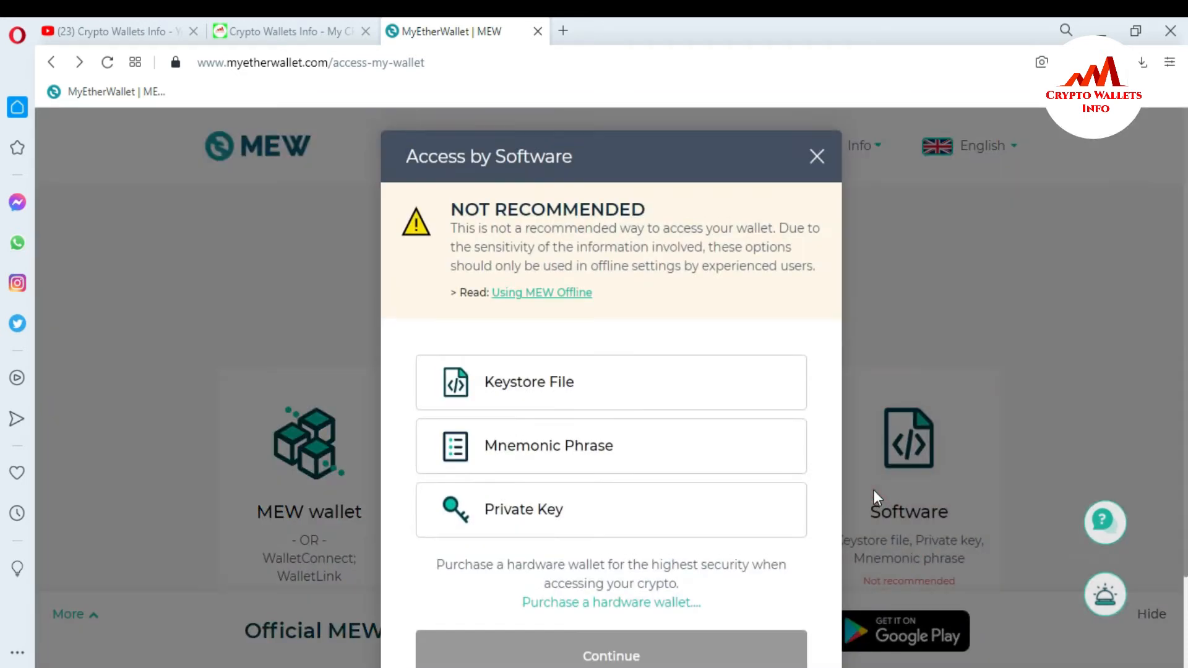
pyautogui.click(568, 405)
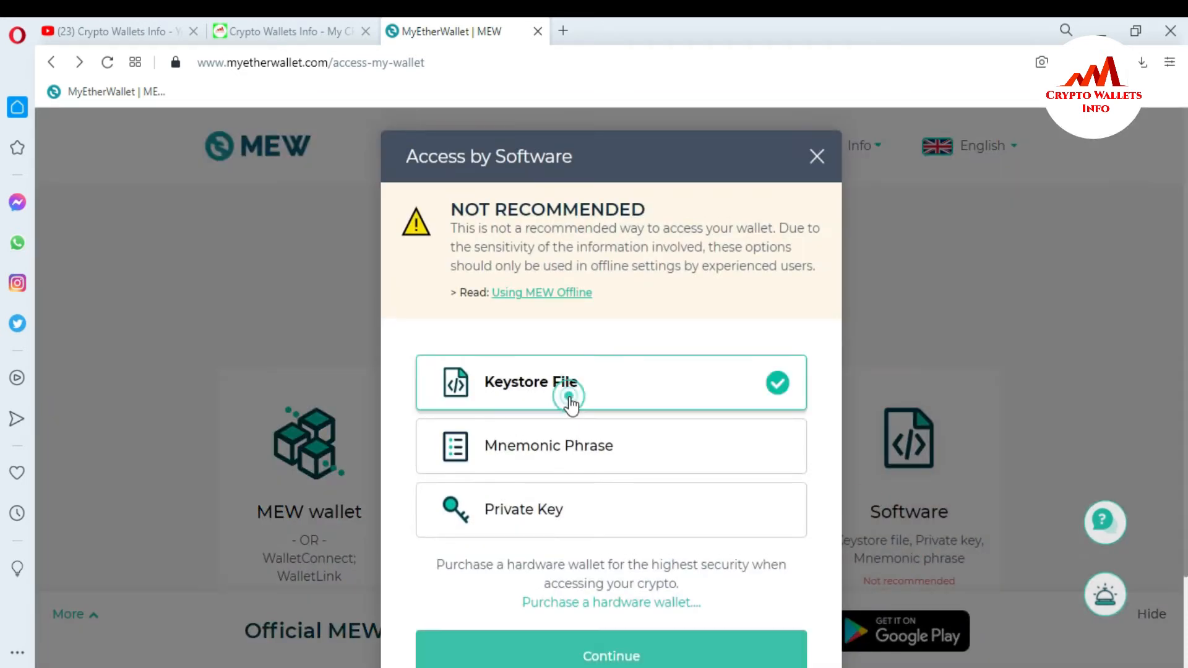
pyautogui.click(637, 648)
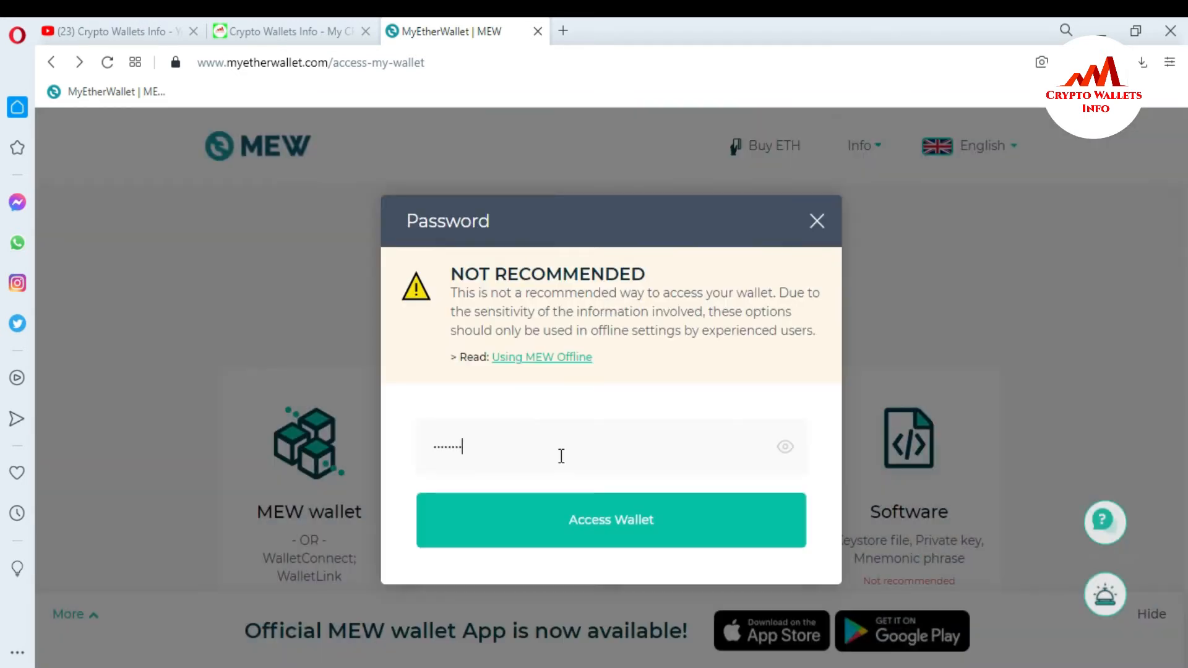
pyautogui.write('******')
pyautogui.click(596, 519)
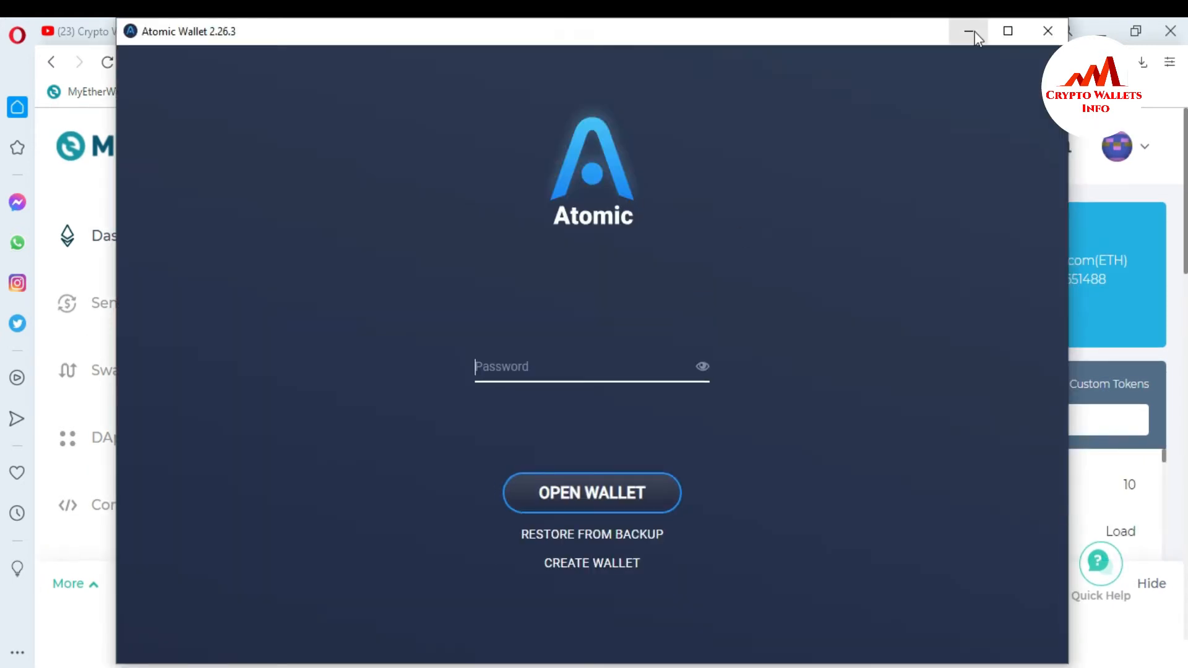
# Step: Minimize the Atomic Wallet window, check the ETH balance, and open the Send Transaction form in MyEtherWallet
pyautogui.click(971, 30)
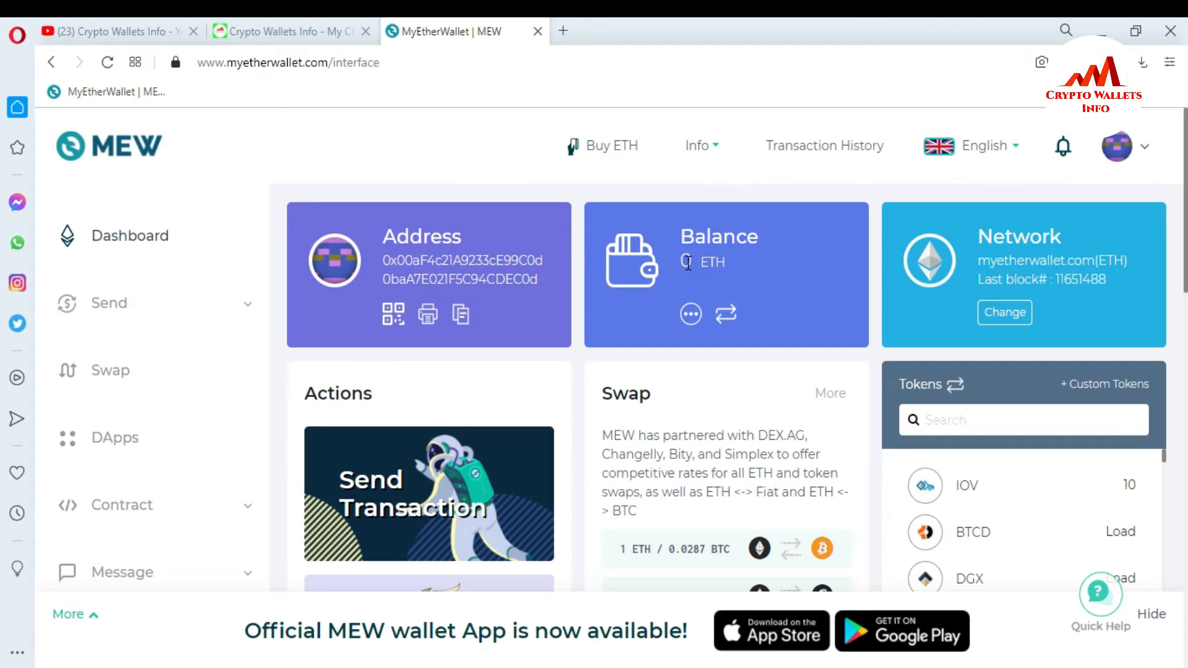
pyautogui.moveTo(689, 262); pyautogui.dragTo(741, 263)
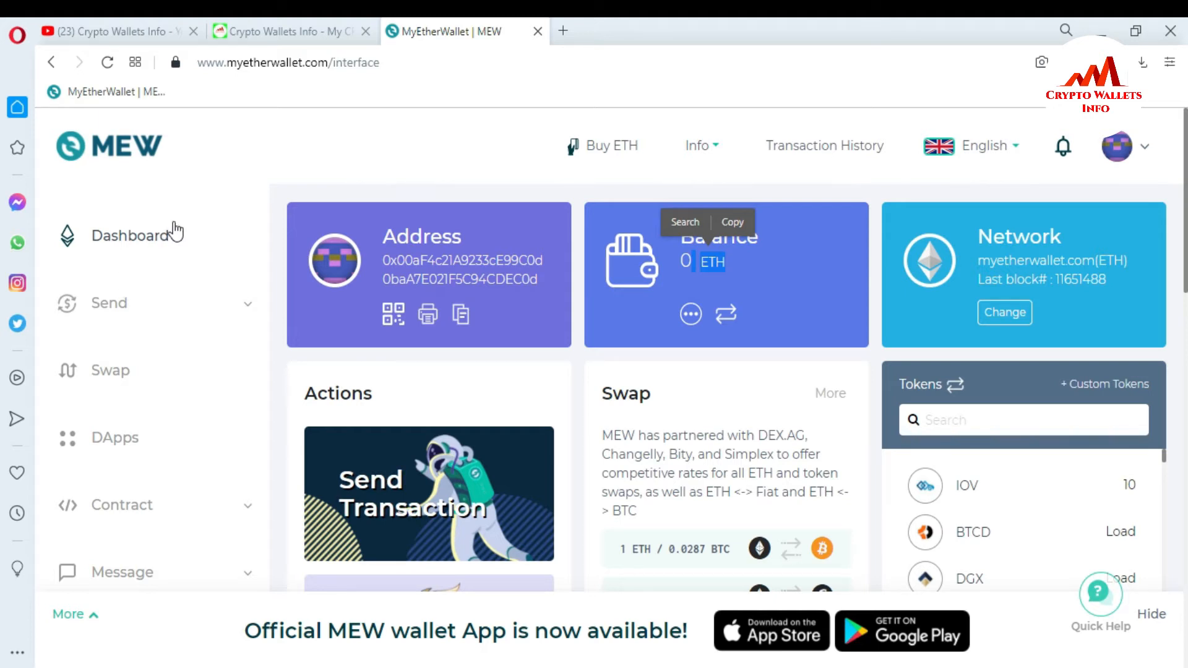
pyautogui.click(125, 312)
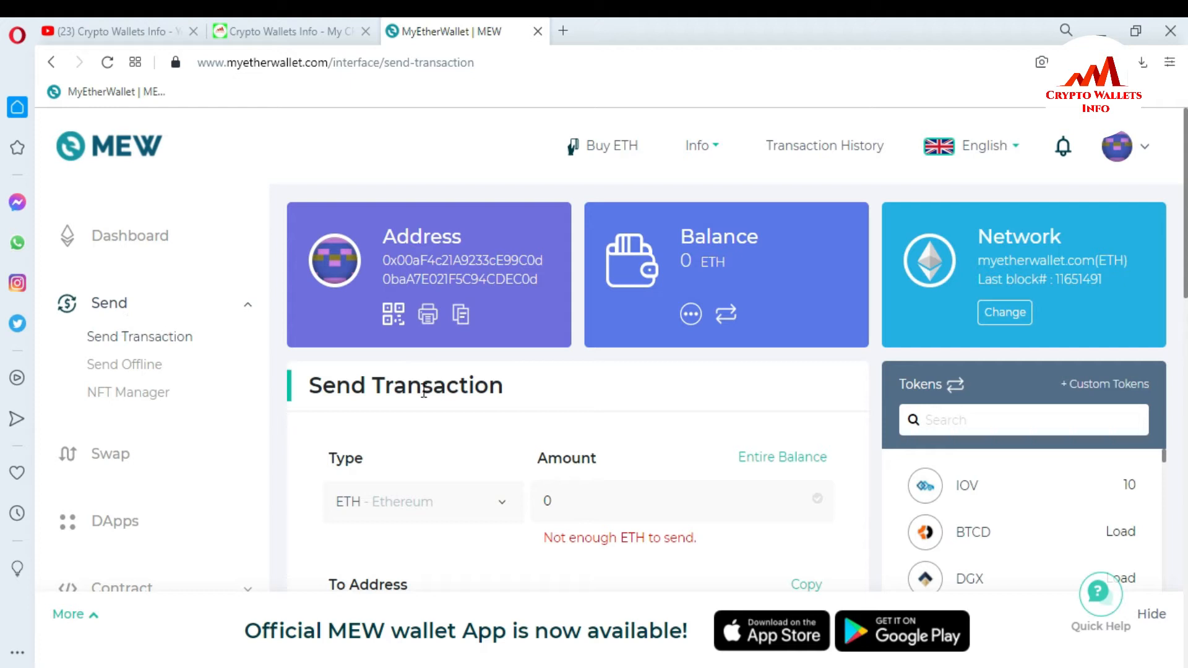
pyautogui.scroll(-2, 3, 254)
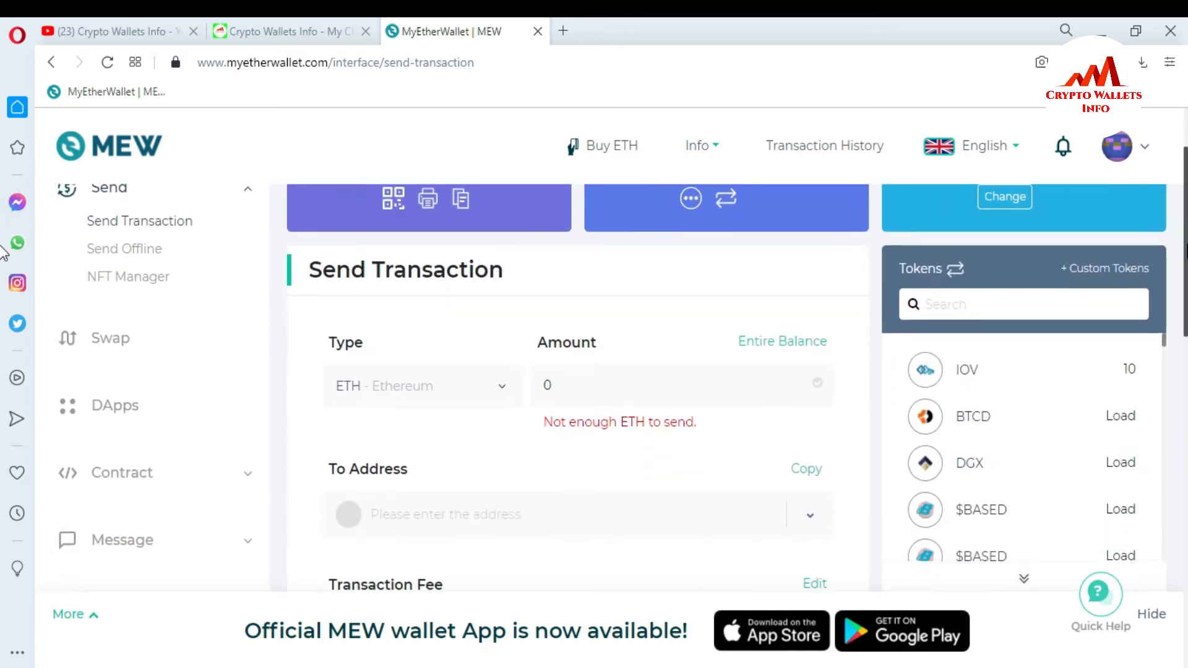
pyautogui.scroll(-2, 3, 254)
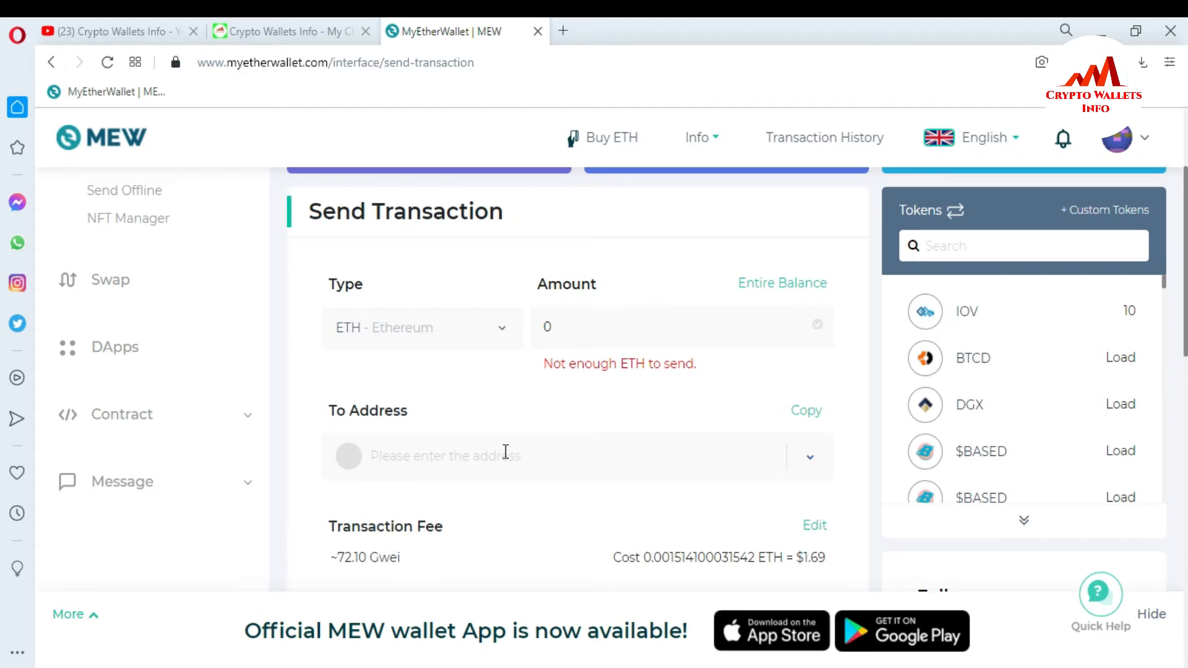
# Step: Review the available token types, keep ETH - Ethereum as the type, and set the amount to 1.00
pyautogui.click(503, 331)
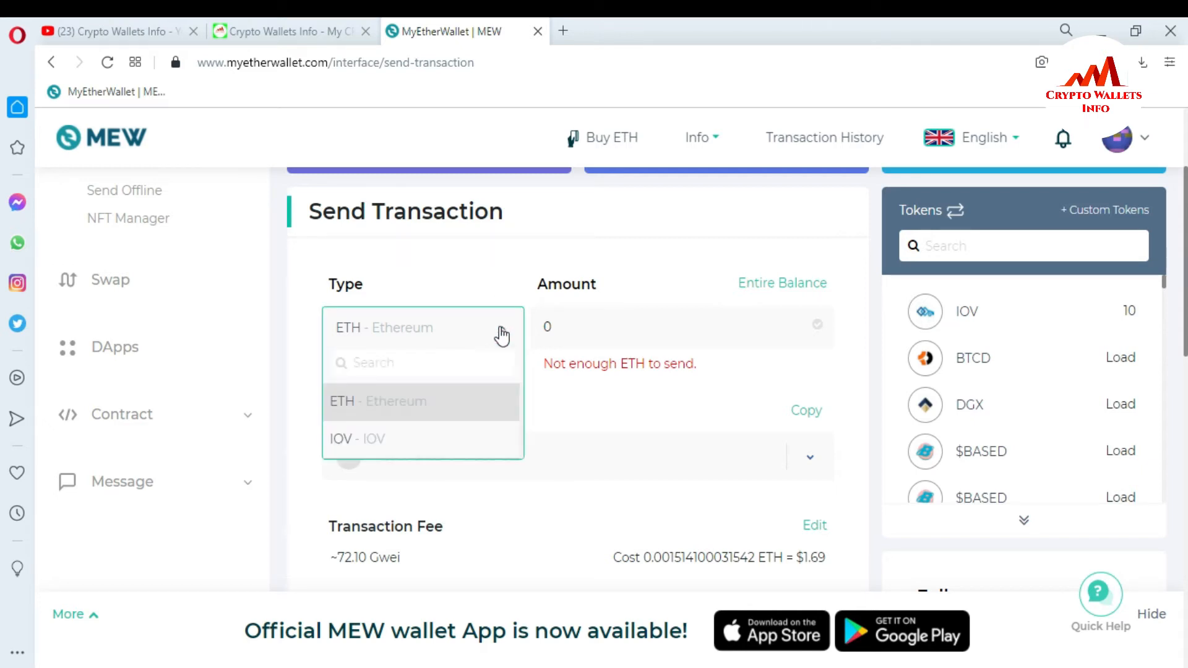
pyautogui.click(395, 439)
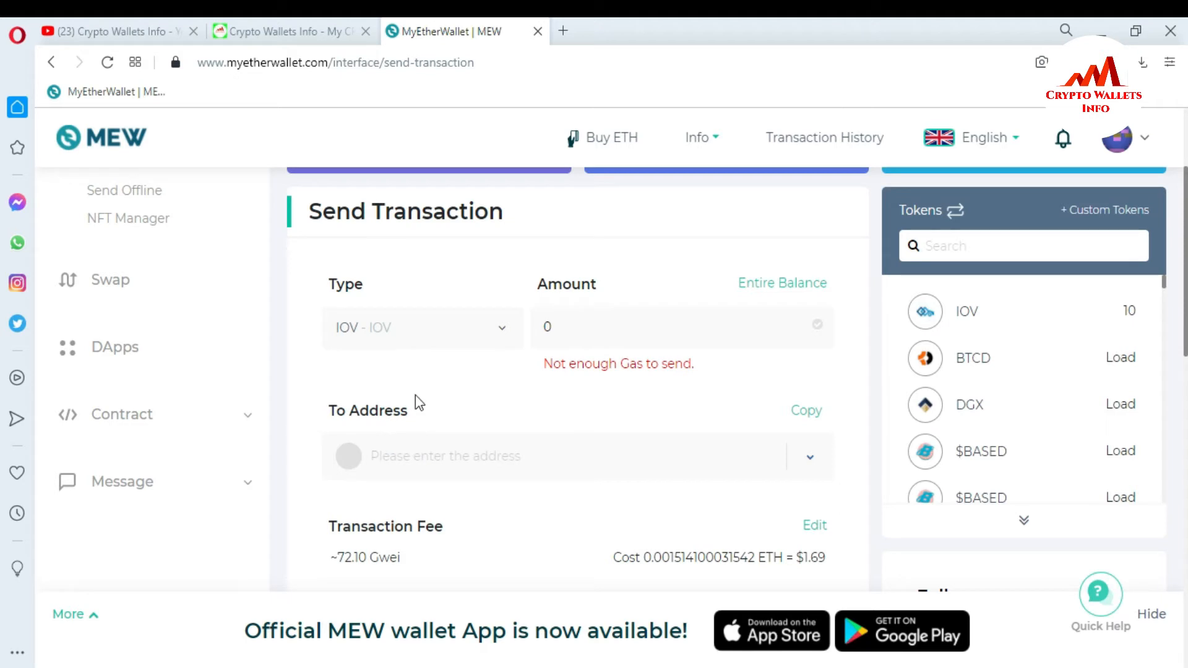
pyautogui.click(503, 328)
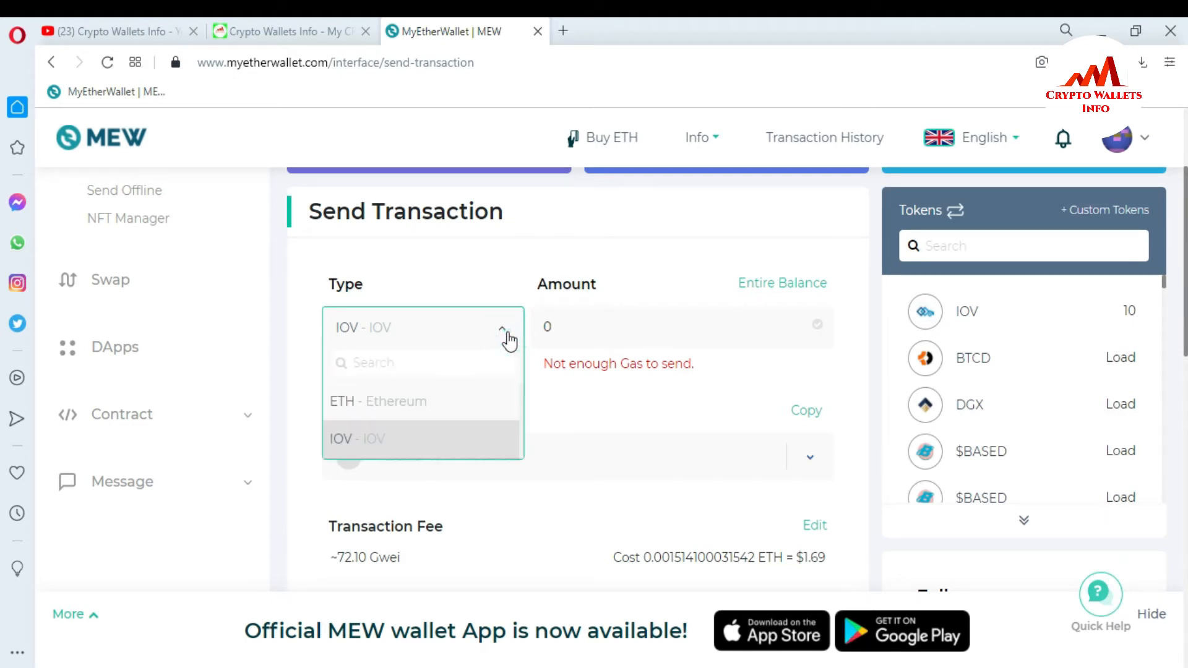
pyautogui.click(385, 403)
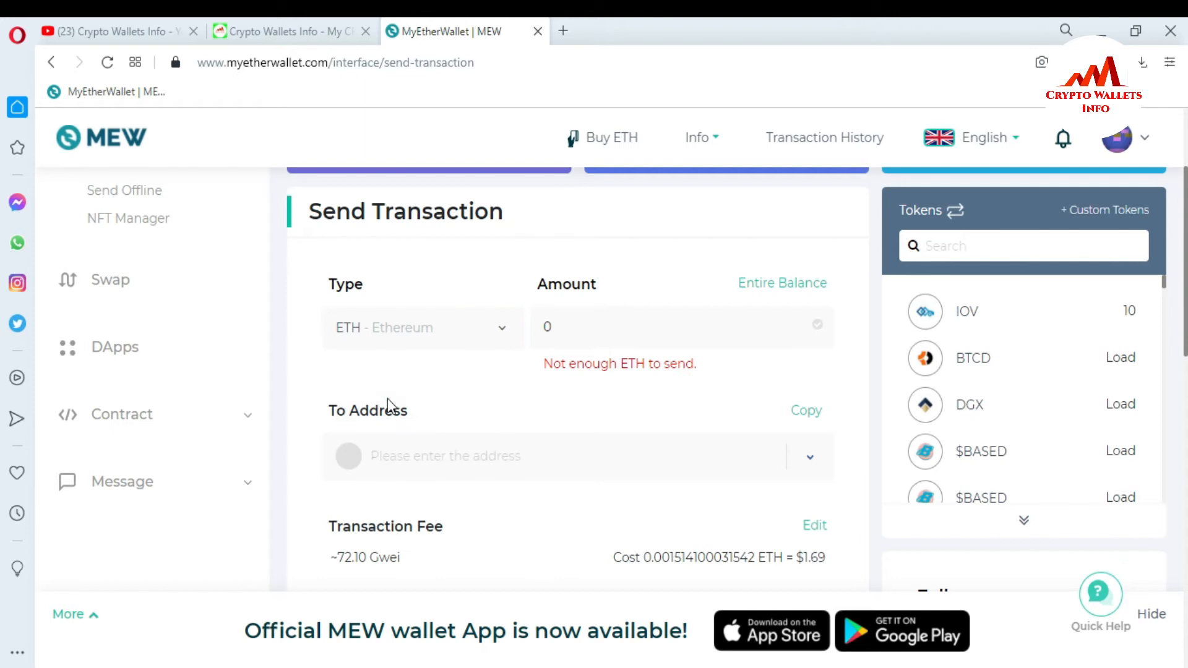
pyautogui.doubleClick(600, 328)
pyautogui.write('1.00')
# Step: Switch to Atomic Wallet and unlock it by entering the wallet password
pyautogui.hotkey('alt', 'Tab')
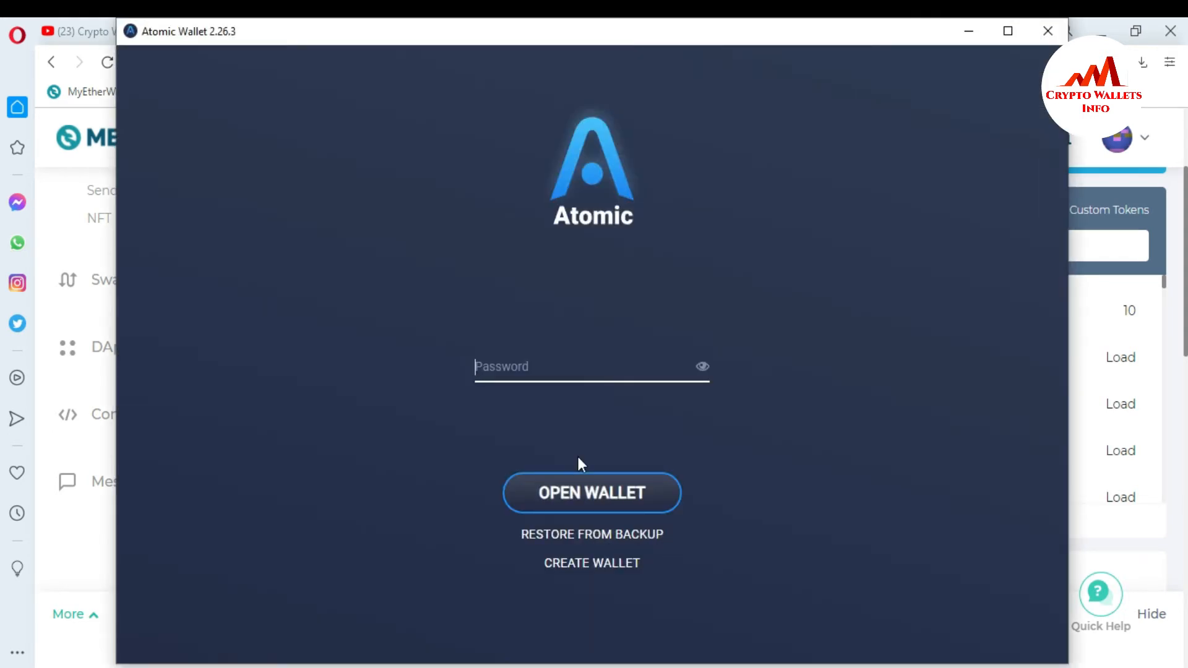
pyautogui.write('***')
pyautogui.press('BackSpace')
pyautogui.press('BackSpace')
pyautogui.press('BackSpace')
pyautogui.write('*******')
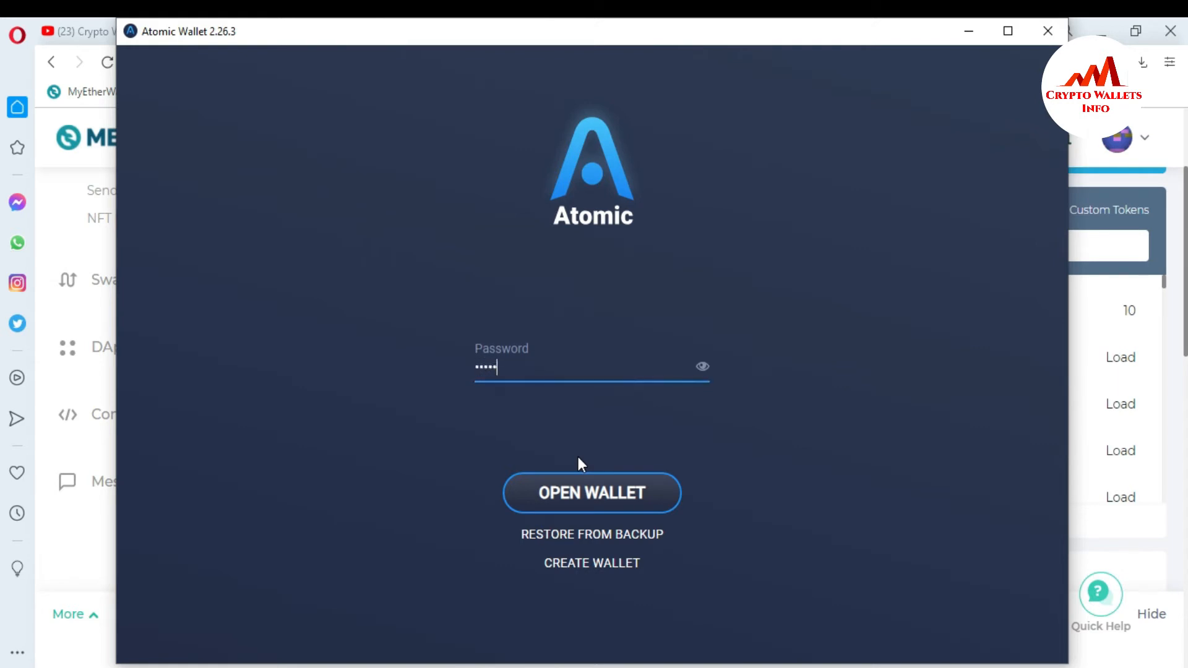
pyautogui.write('****')
pyautogui.click(609, 515)
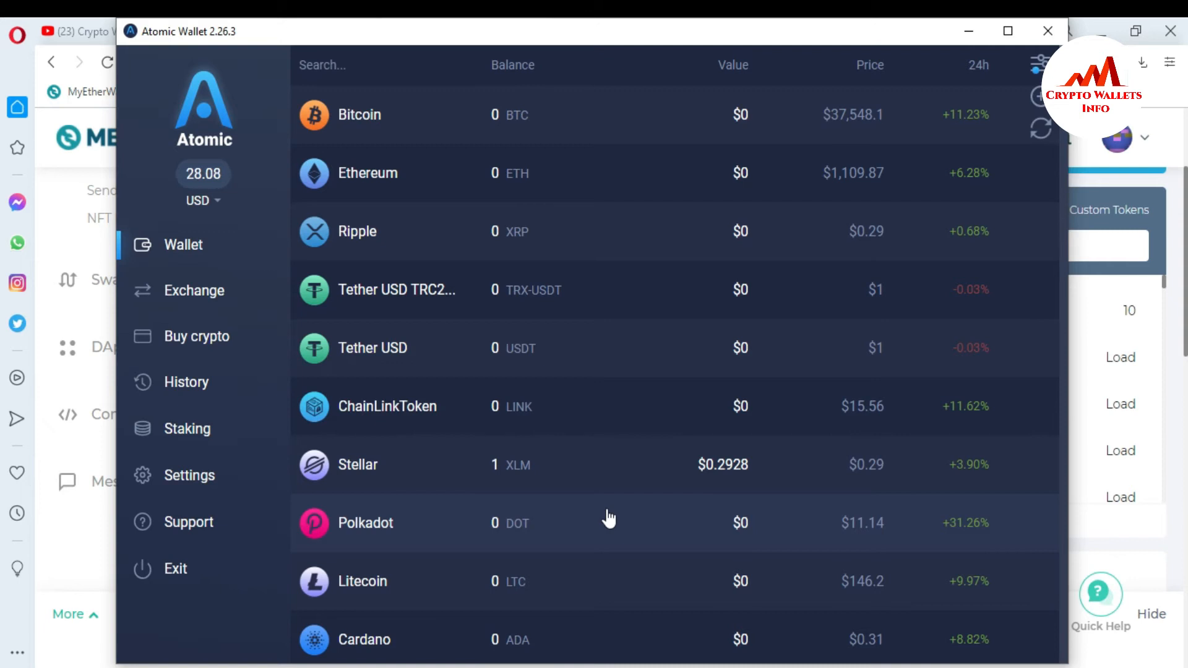
# Step: Copy the Ethereum receiving address from Atomic Wallet and paste it as the To Address in MyEtherWallet's Send Transaction form
pyautogui.click(460, 178)
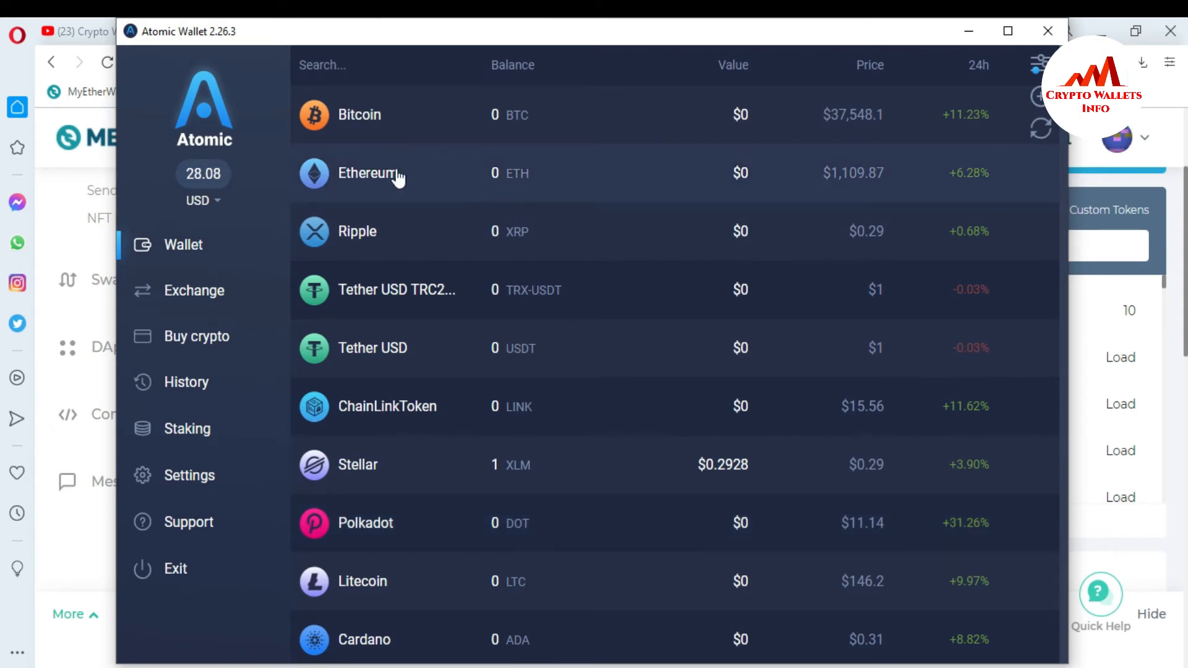
pyautogui.click(526, 179)
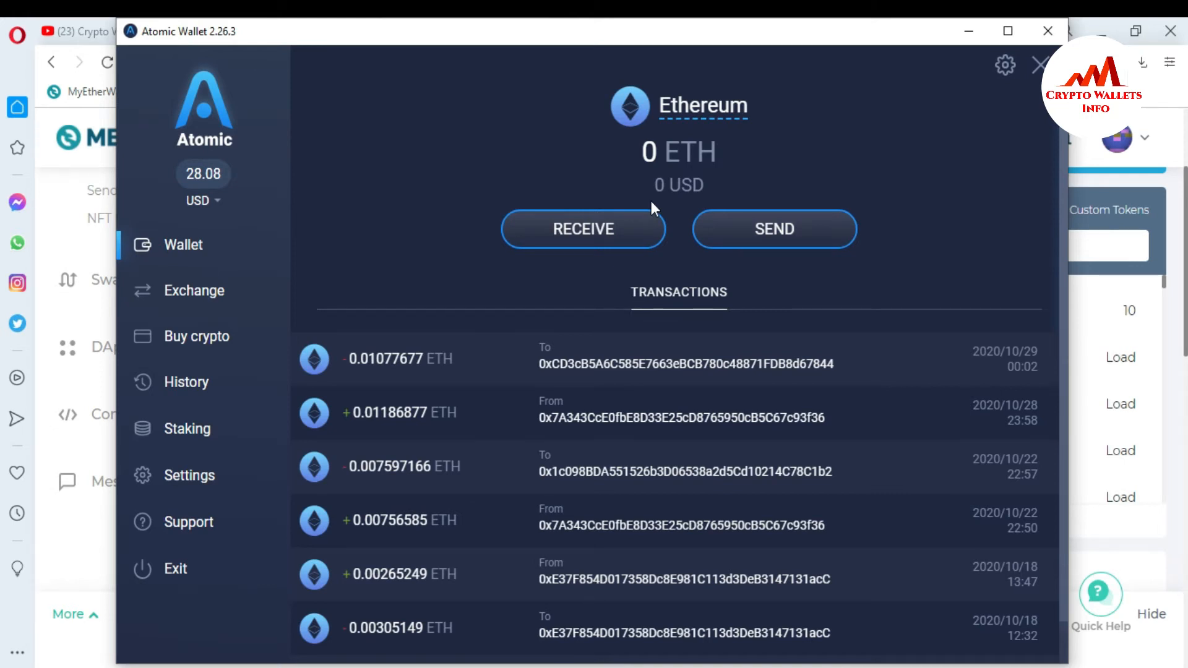
pyautogui.click(582, 240)
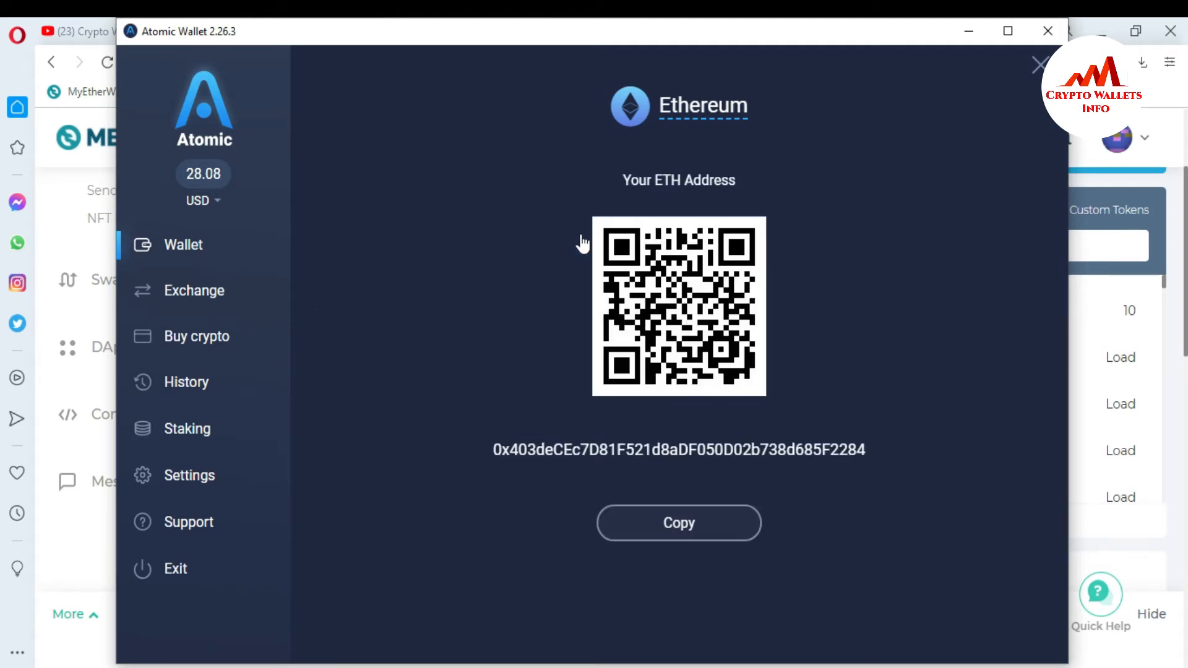
pyautogui.moveTo(470, 451); pyautogui.dragTo(849, 458)
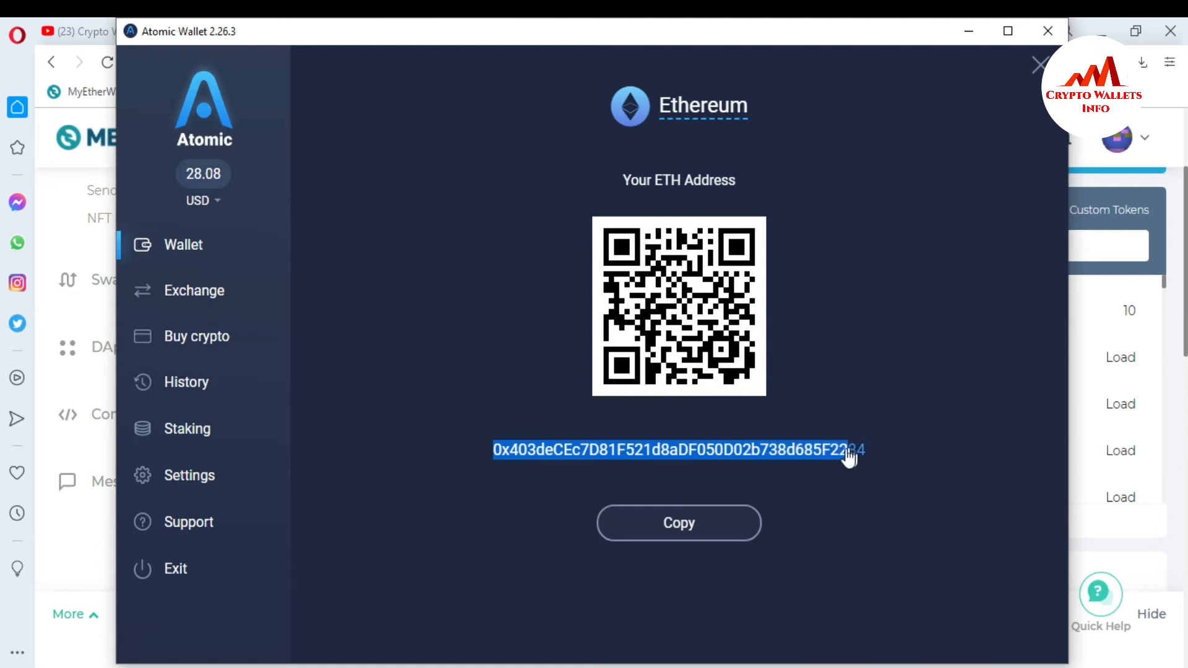
pyautogui.click(696, 530)
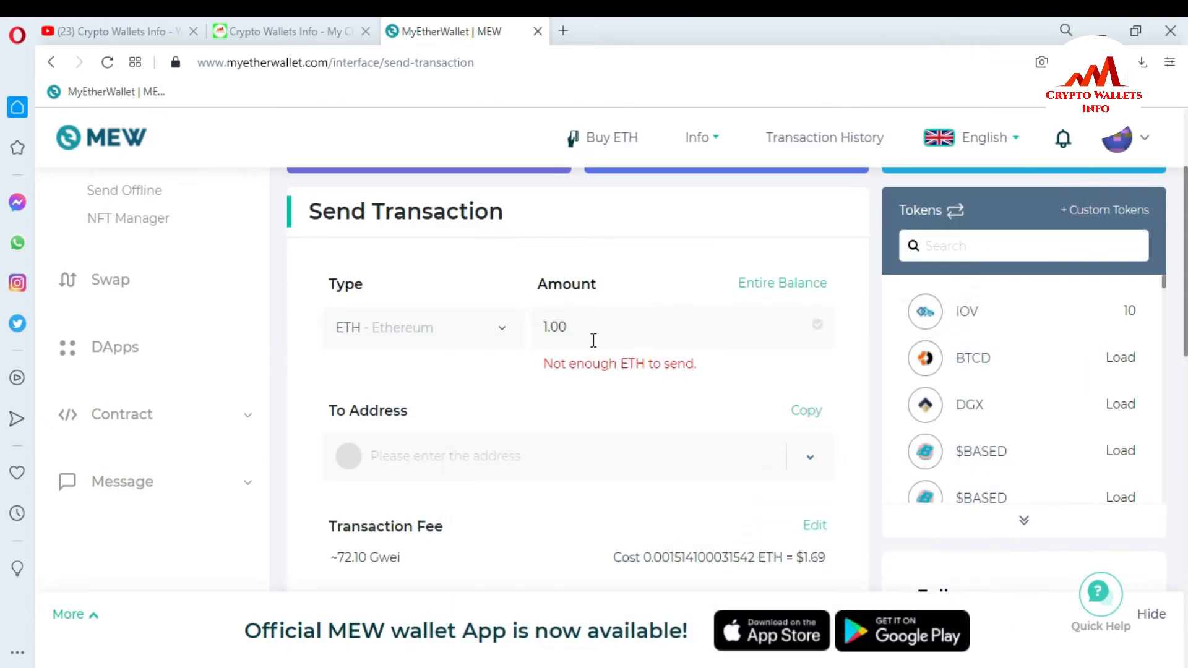
pyautogui.click(424, 459)
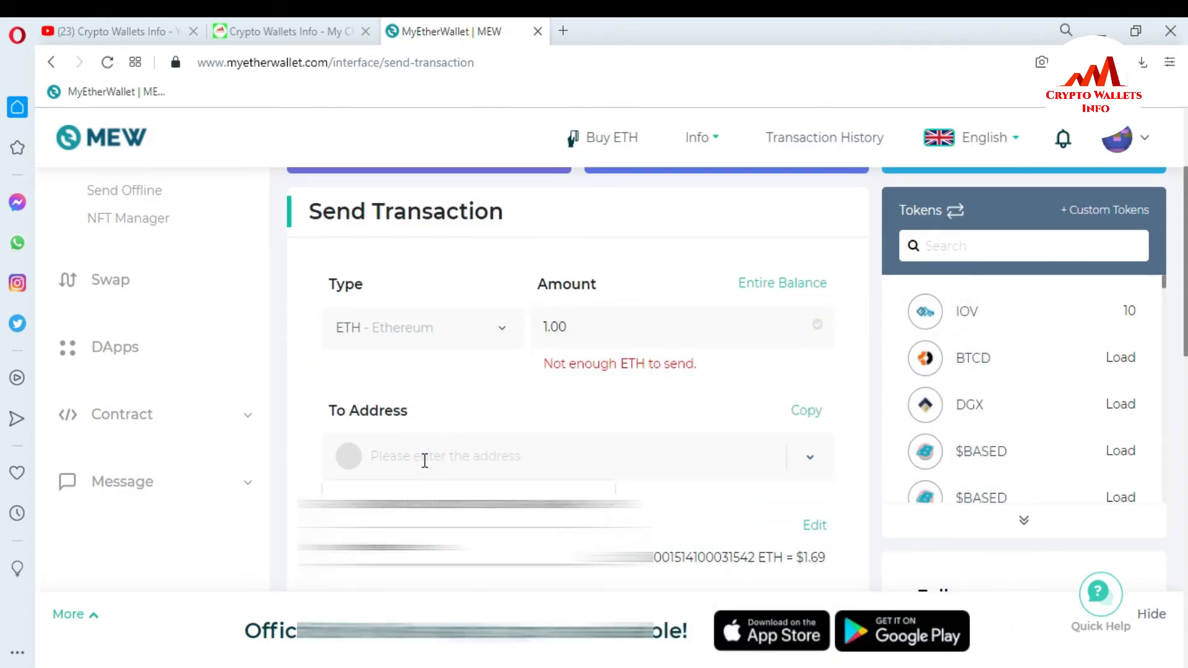
pyautogui.hotkey('ctrl', 'v')
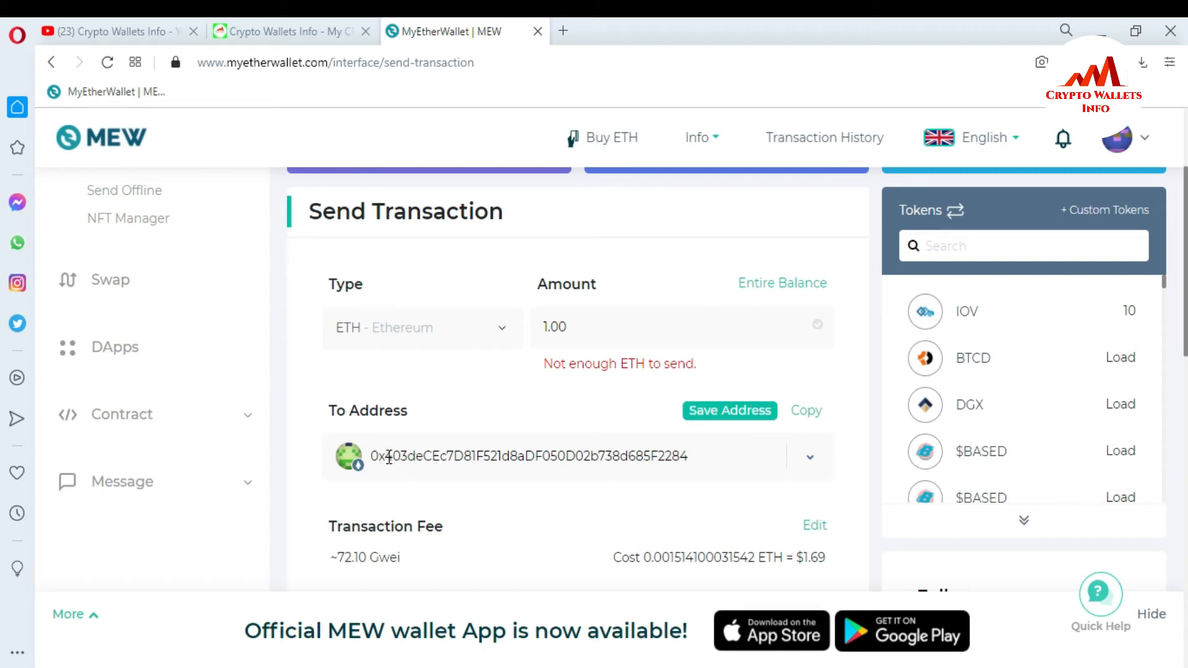
# Step: Compare the first and last characters of the pasted recipient address with the ETH address in Atomic Wallet, and return to MyEtherWallet
pyautogui.moveTo(384, 456); pyautogui.dragTo(372, 456)
pyautogui.moveTo(674, 456); pyautogui.dragTo(690, 456)
pyautogui.hotkey('alt', 'Tab')
pyautogui.click(481, 462)
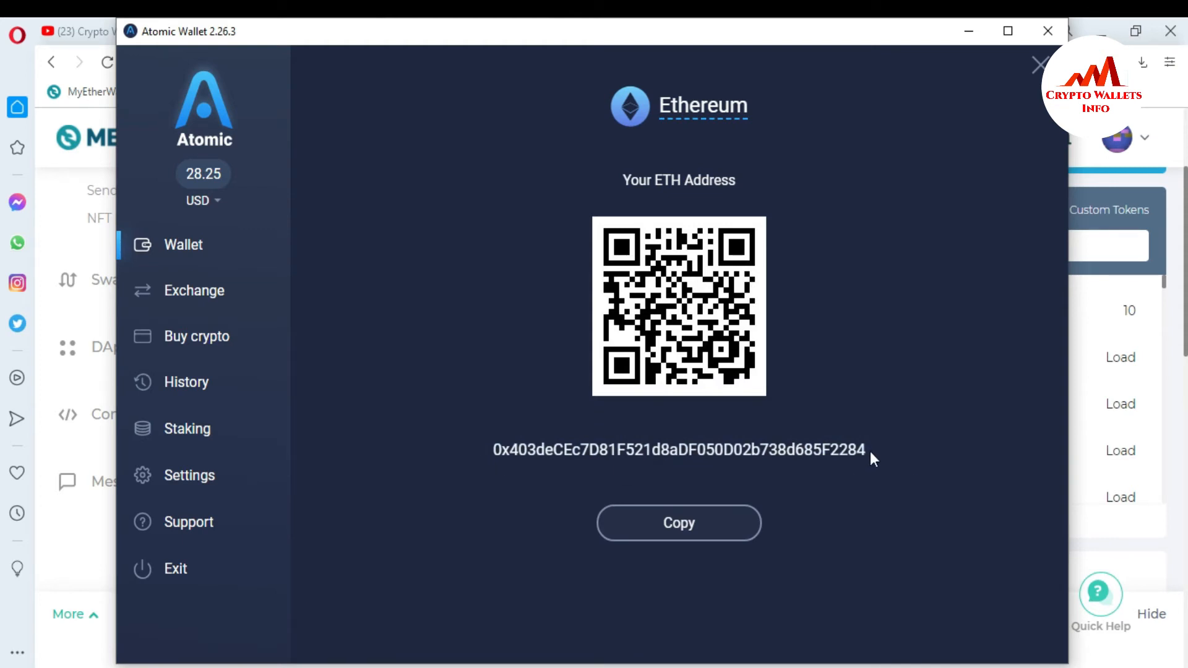
pyautogui.doubleClick(859, 454)
pyautogui.click(504, 472)
pyautogui.click(973, 41)
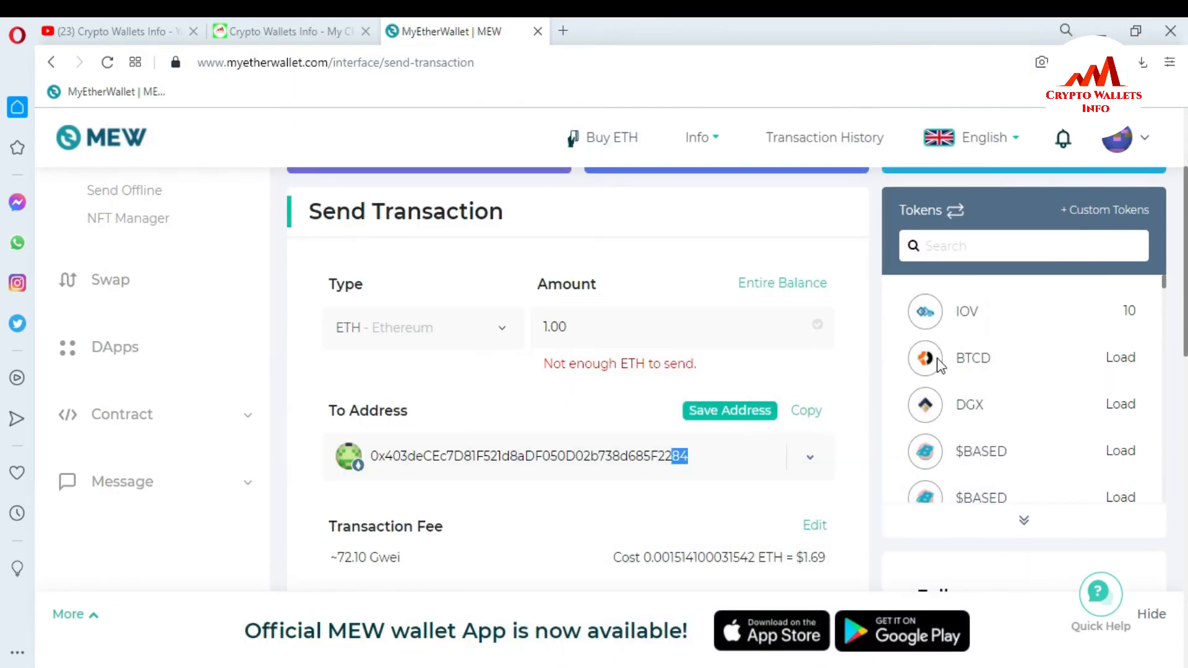
# Step: Review the transaction fee, the Data & Gas Limit option and the Send Transaction control below the recipient address
pyautogui.moveTo(1185, 309); pyautogui.dragTo(1185, 410)
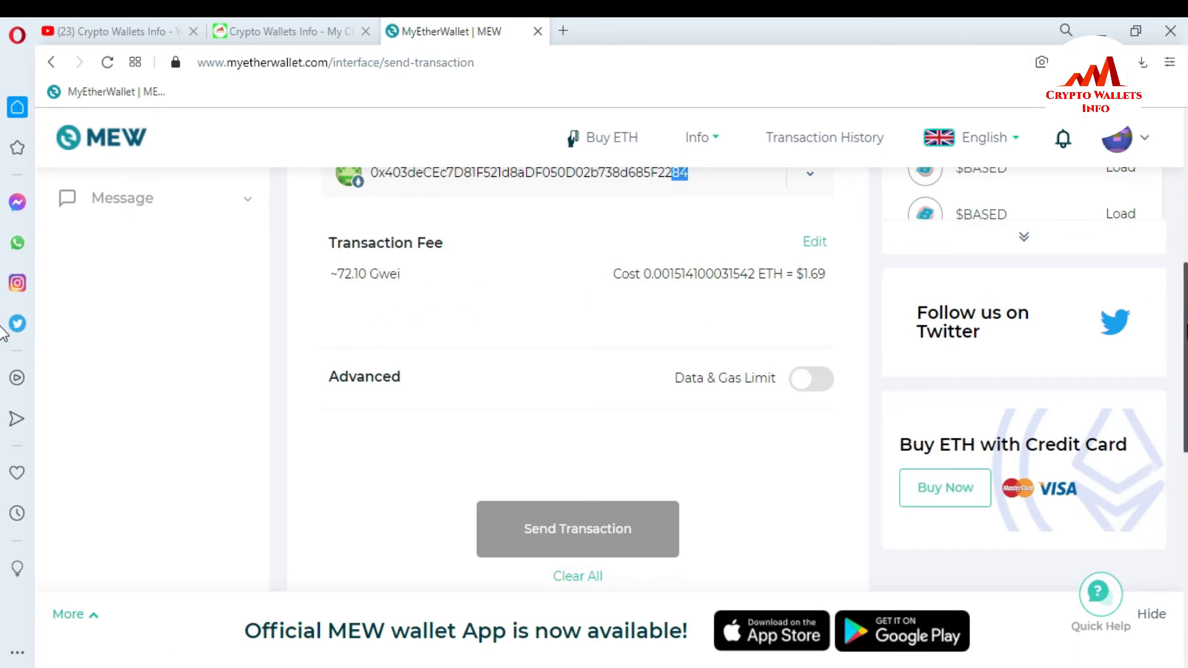
pyautogui.scroll(1, 3, 310)
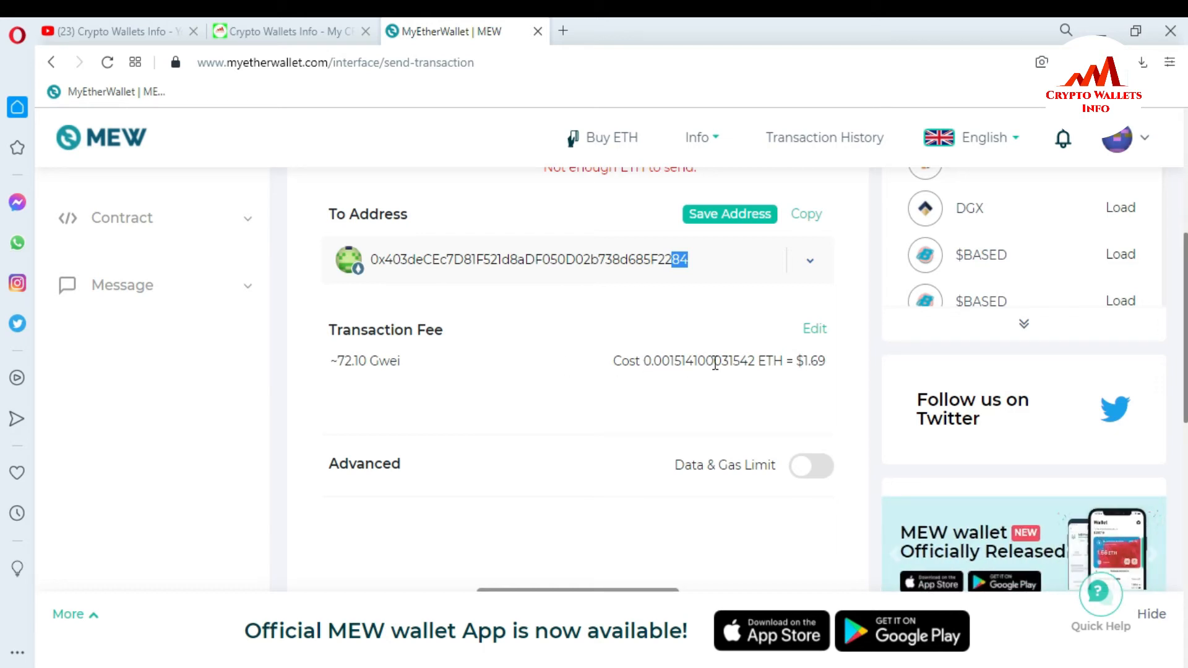
pyautogui.click(824, 357)
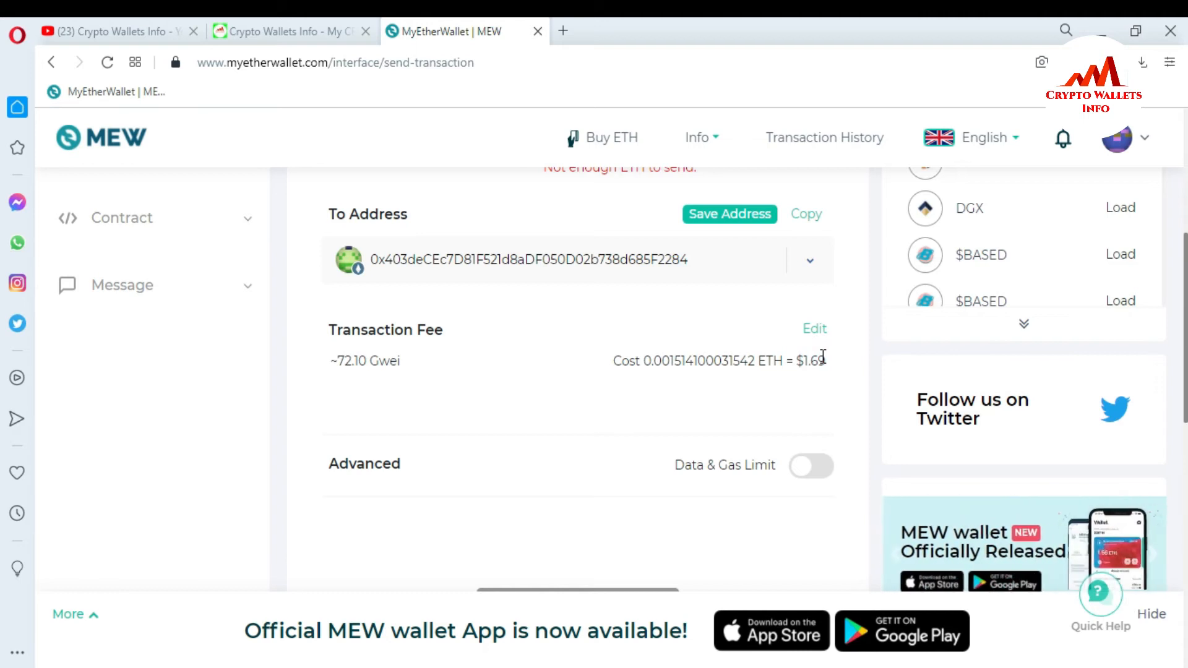
pyautogui.scroll(1, 1176, 278)
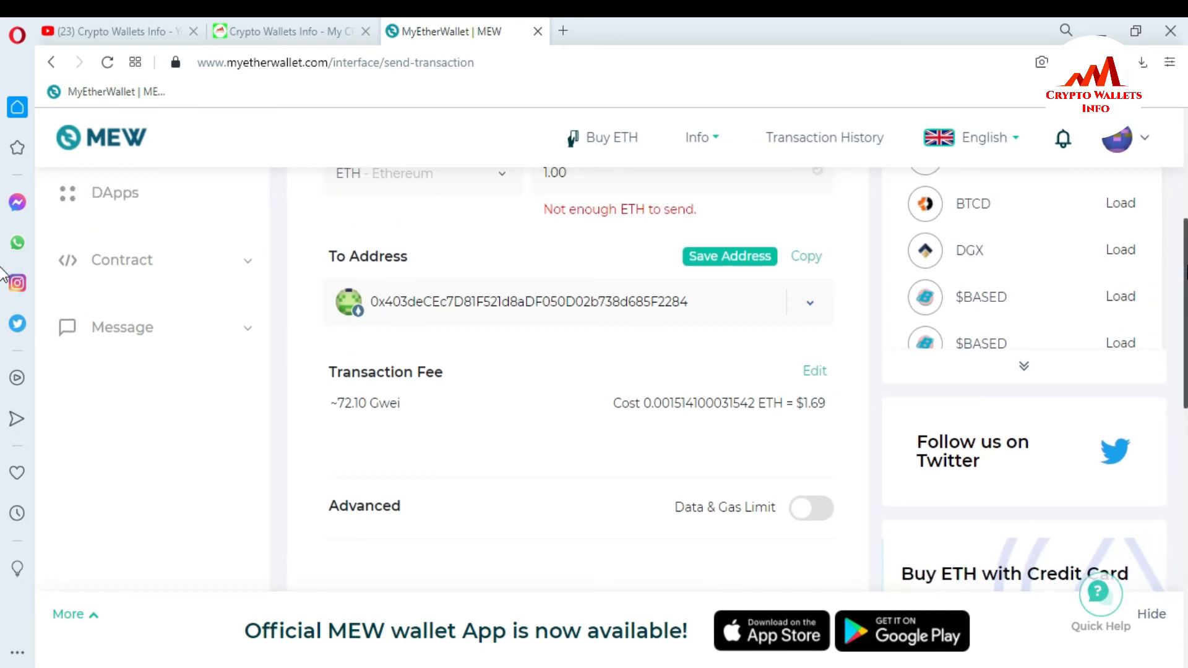
pyautogui.scroll(3, 1180, 266)
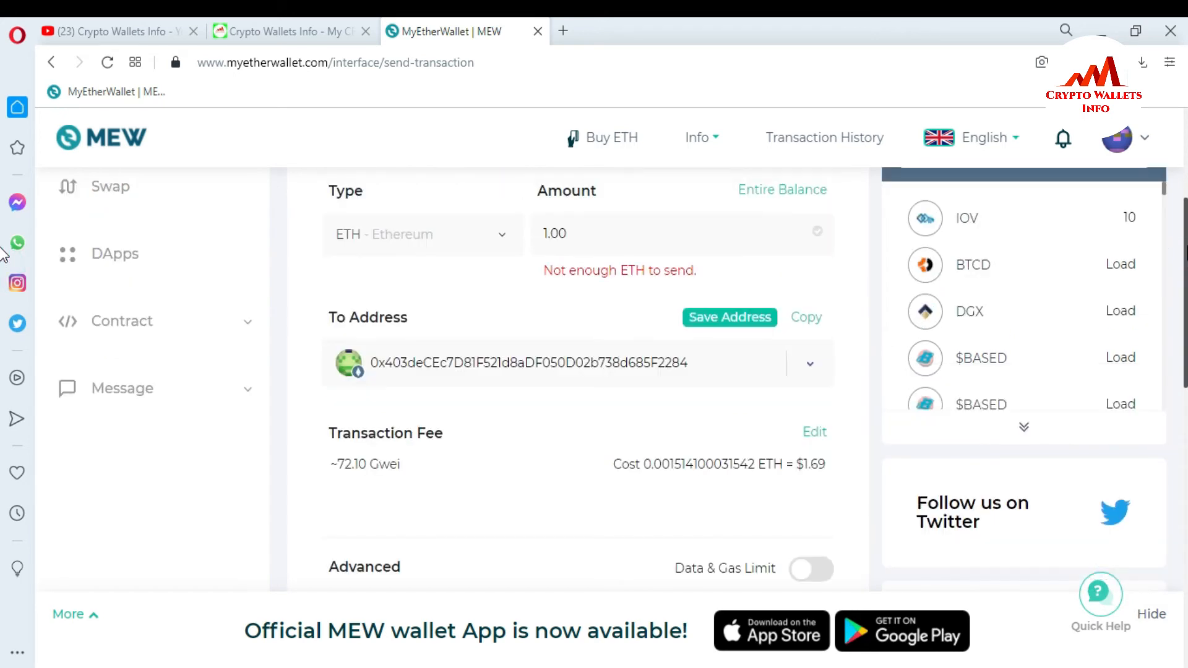
pyautogui.scroll(-3, 1125, 323)
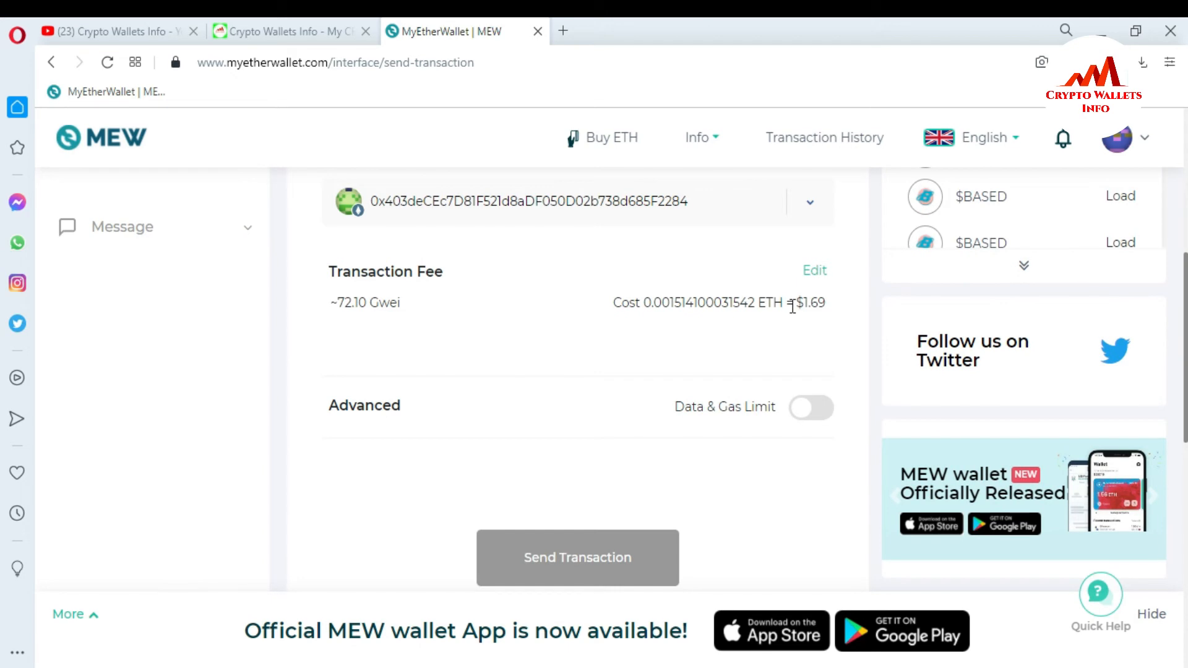
pyautogui.scroll(3, 1183, 198)
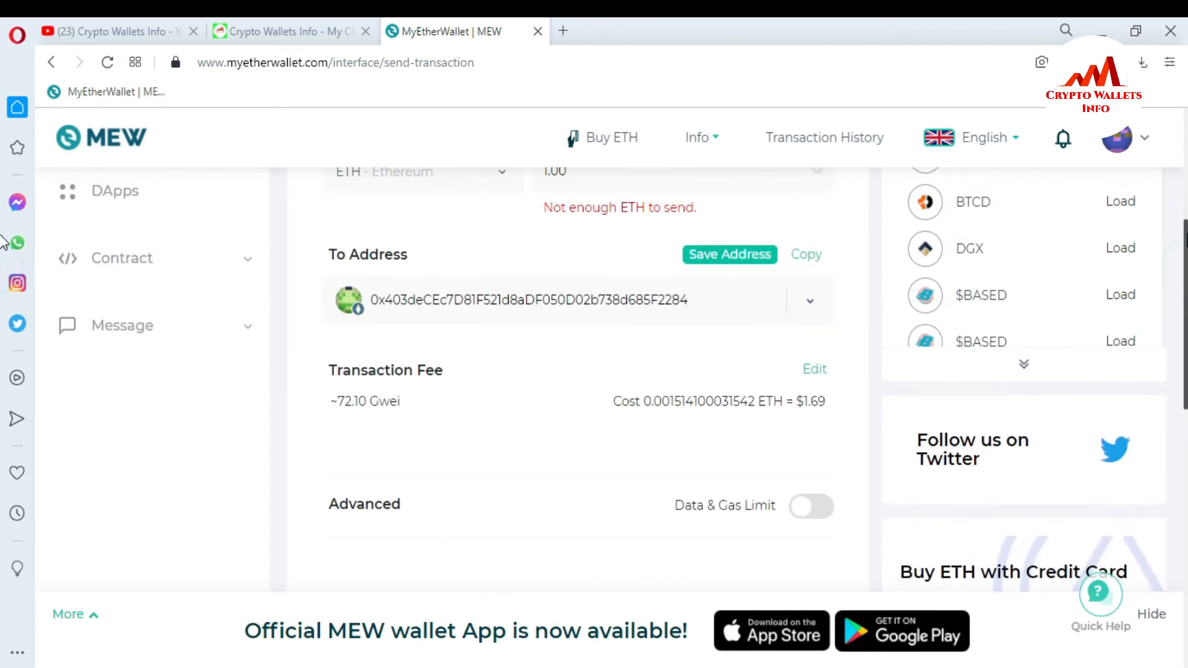
pyautogui.scroll(-4, 1184, 198)
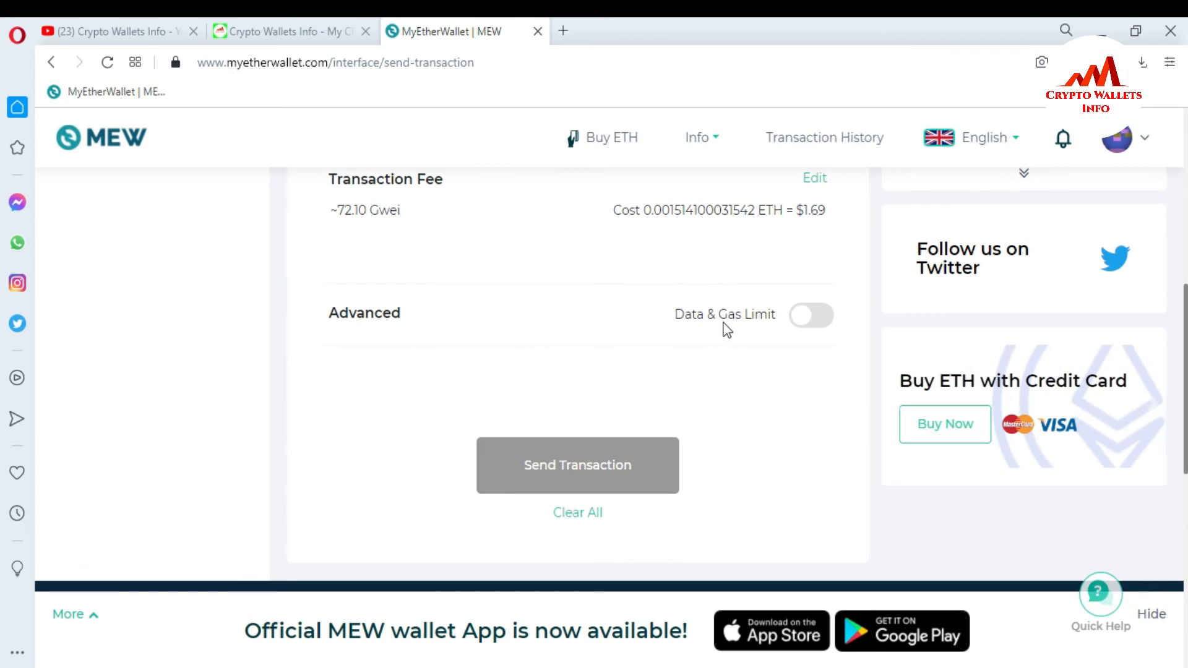
# Step: Turn on Data & Gas Limit to inspect the advanced fields, turn it off again, and review the rest of the form
pyautogui.click(826, 322)
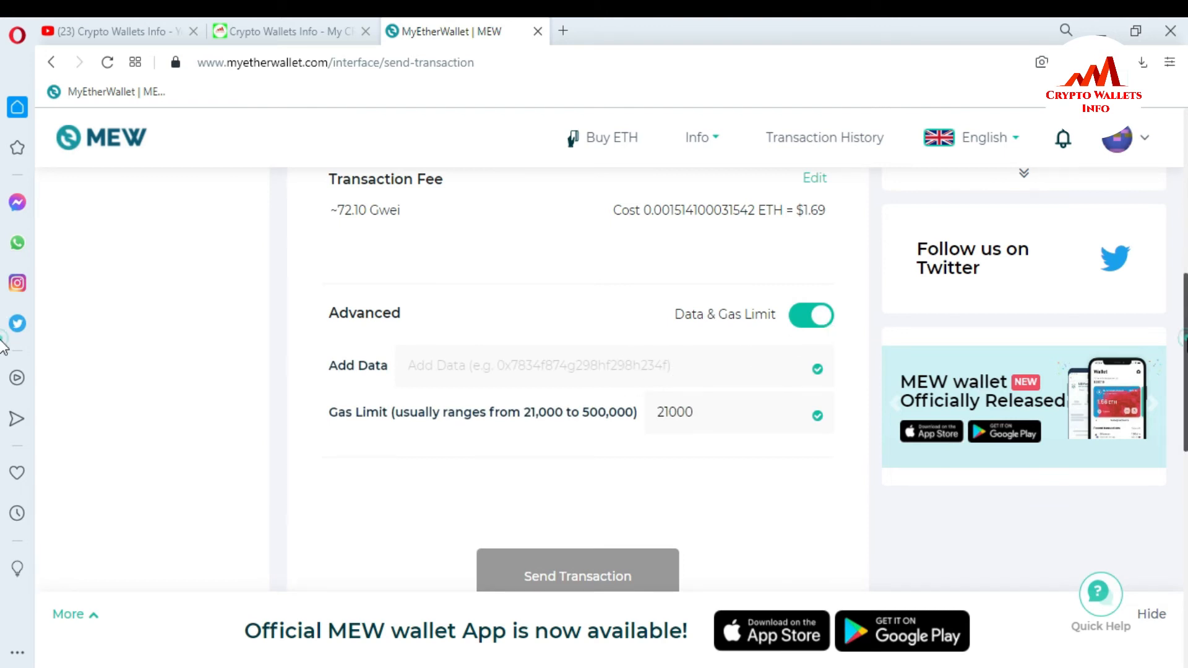
pyautogui.scroll(-2, 3, 374)
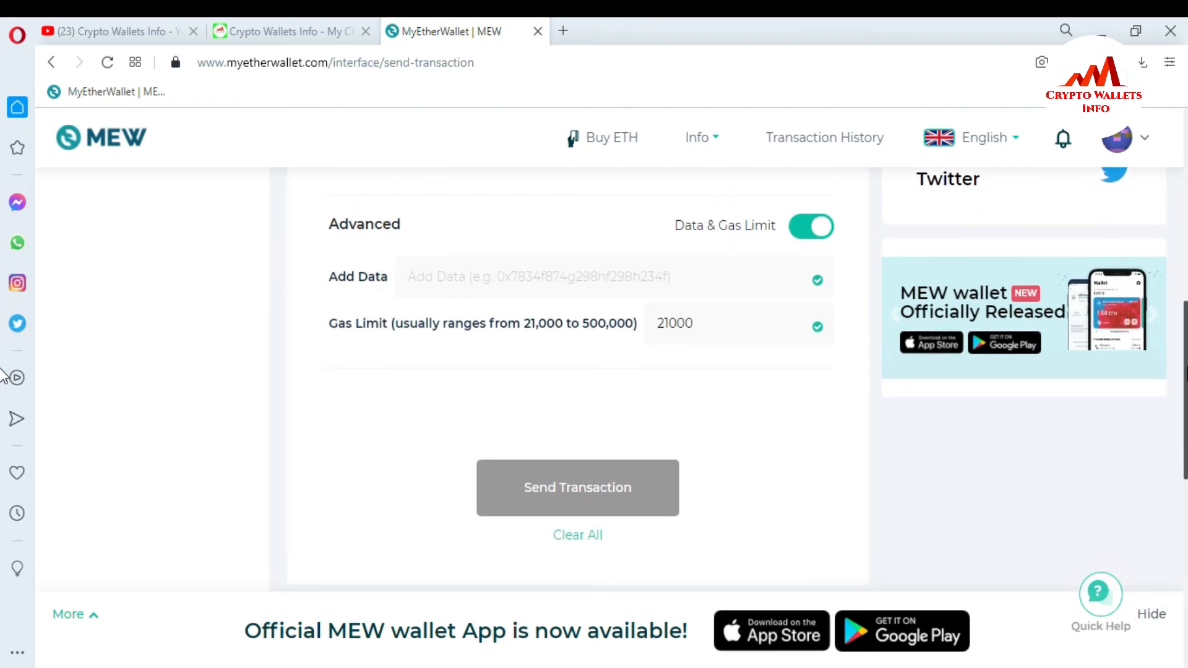
pyautogui.scroll(1, 3, 375)
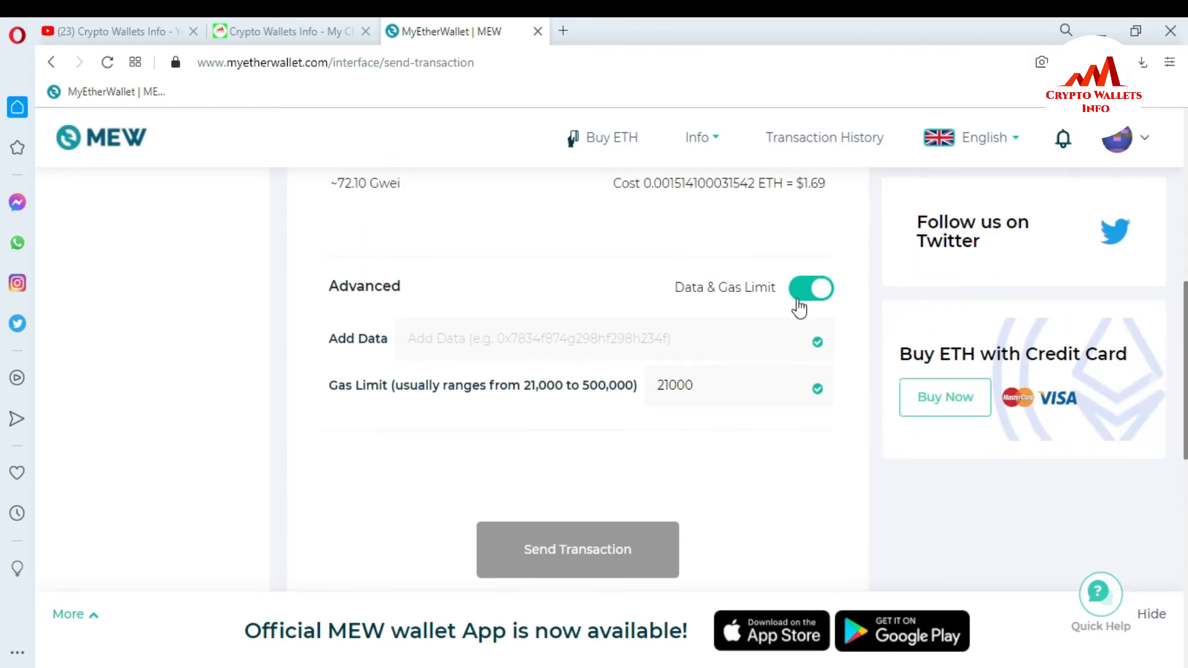
pyautogui.click(798, 298)
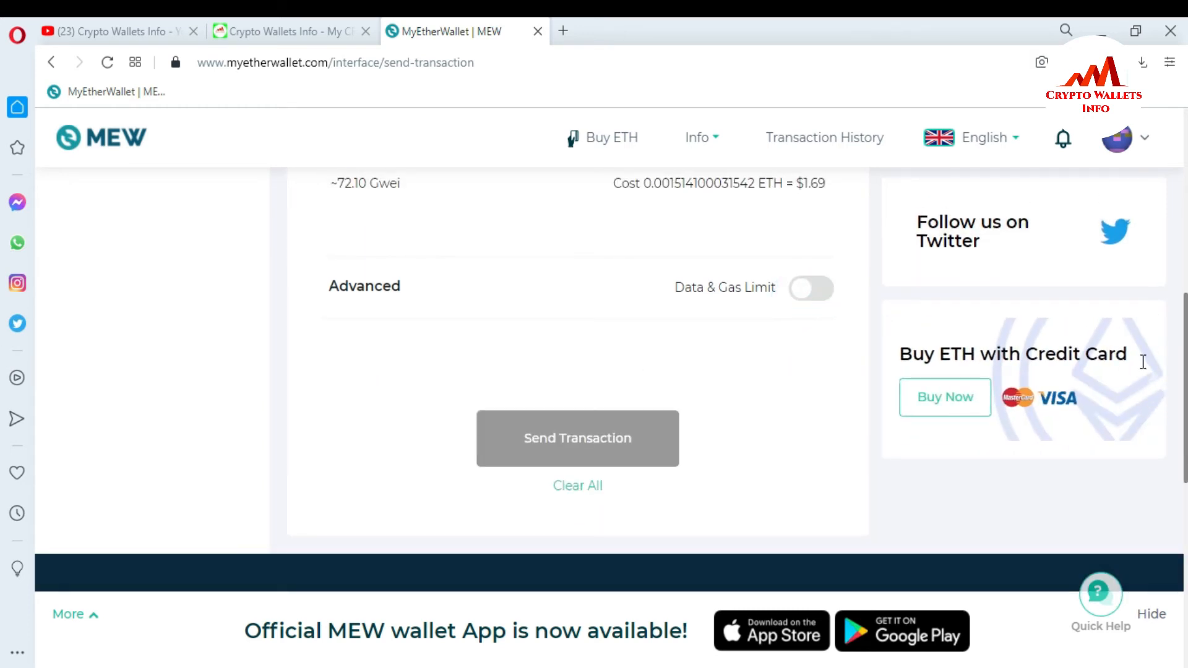
pyautogui.scroll(6, 3, 402)
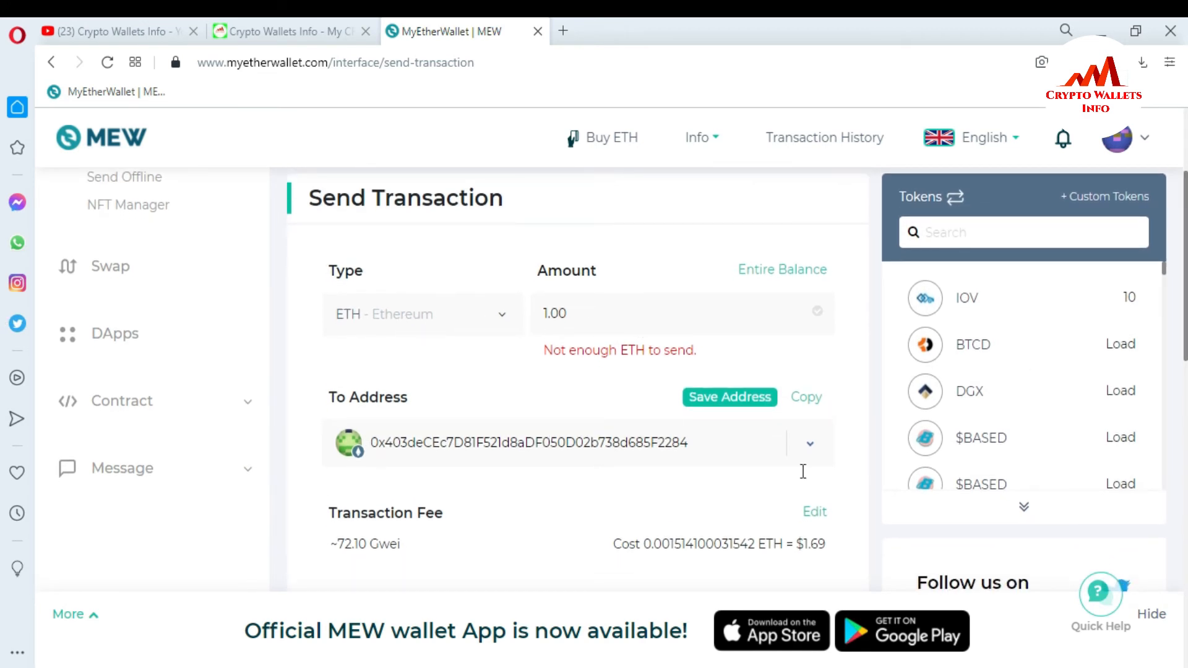
pyautogui.scroll(-5, 3, 356)
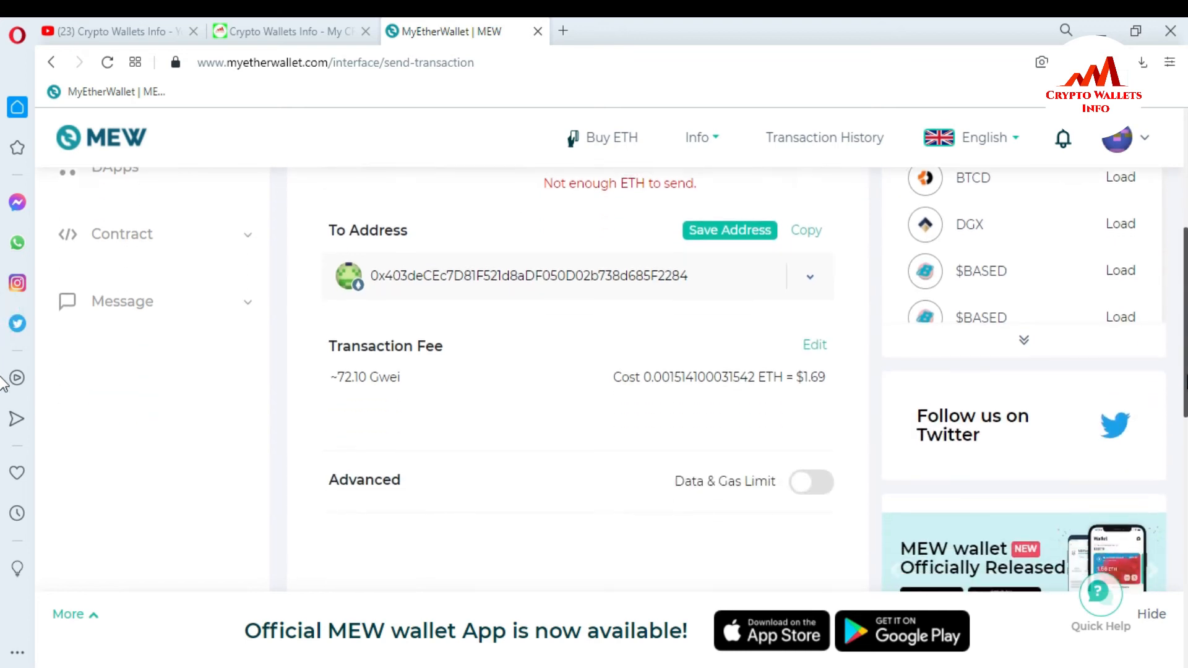
pyautogui.scroll(-1, 248, 473)
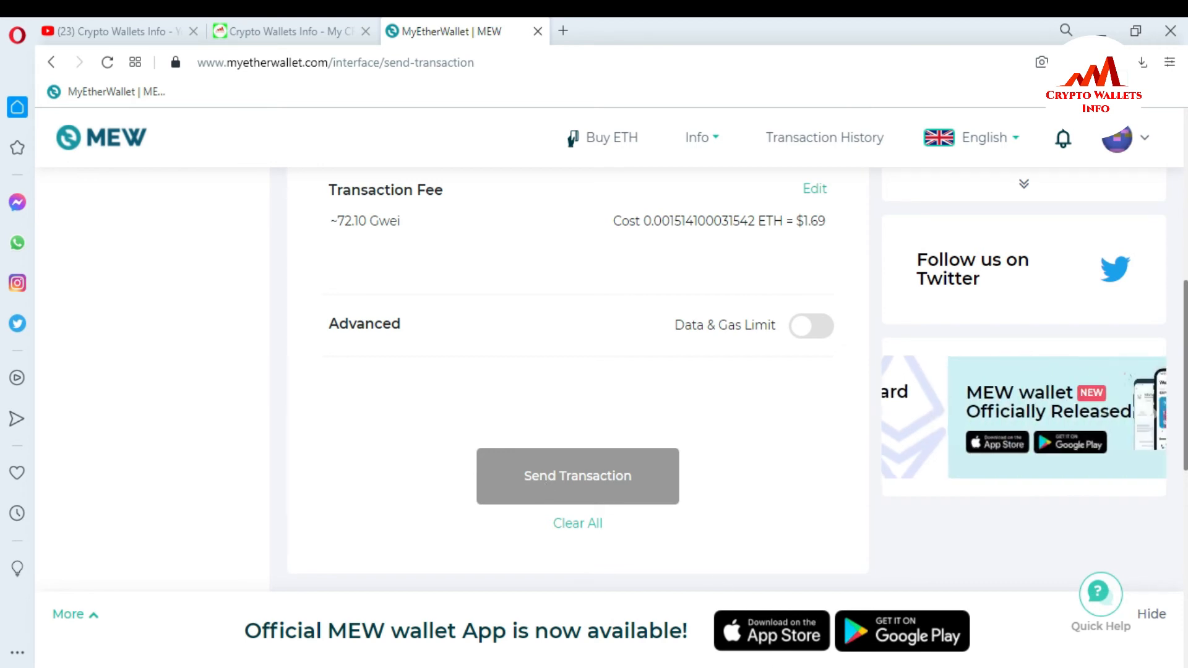
# Step: Switch to Atomic Wallet, view the Ethereum balance and transaction list, and return to MyEtherWallet
pyautogui.hotkey('alt', 'Tab')
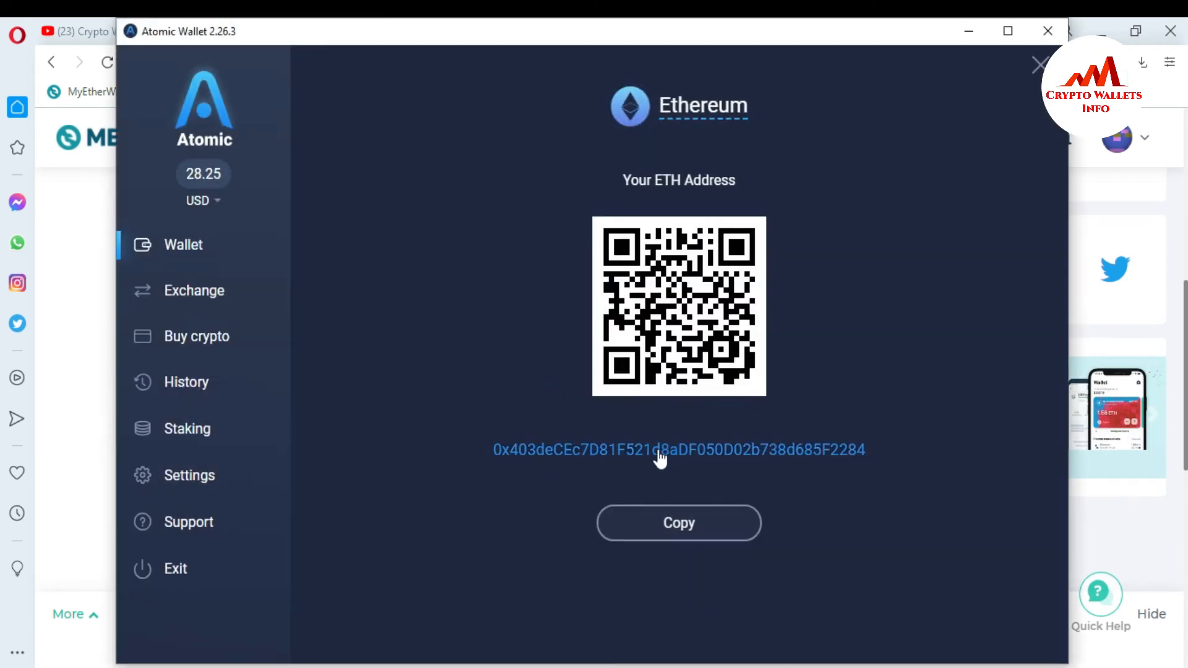
pyautogui.click(171, 254)
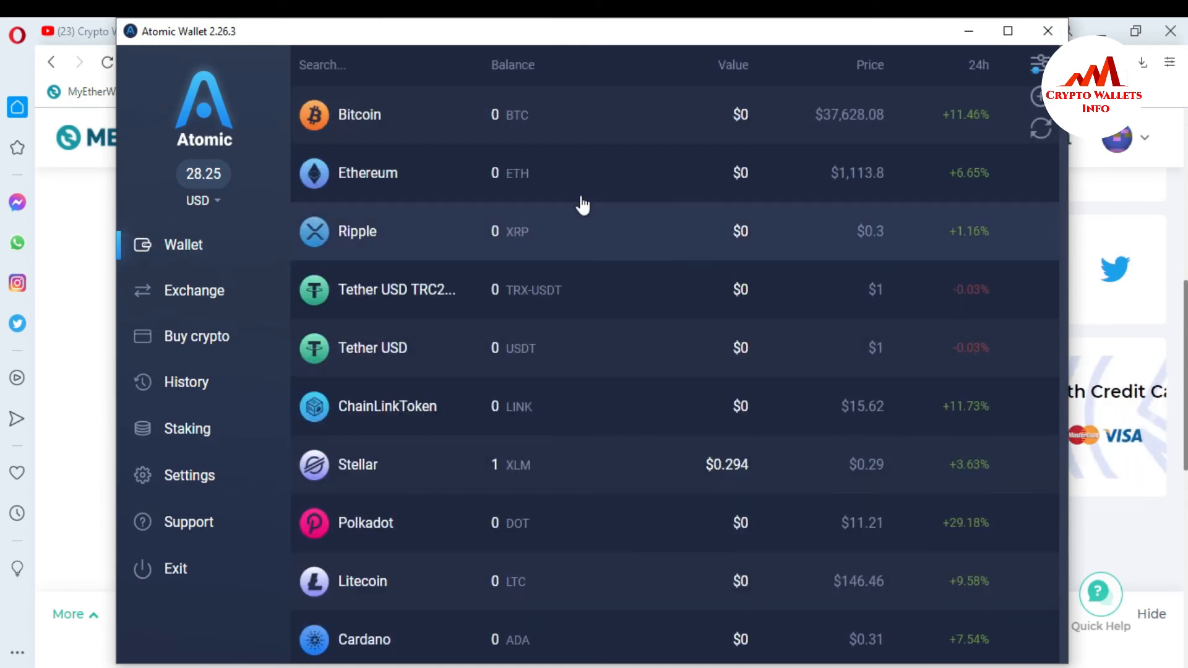
pyautogui.click(635, 182)
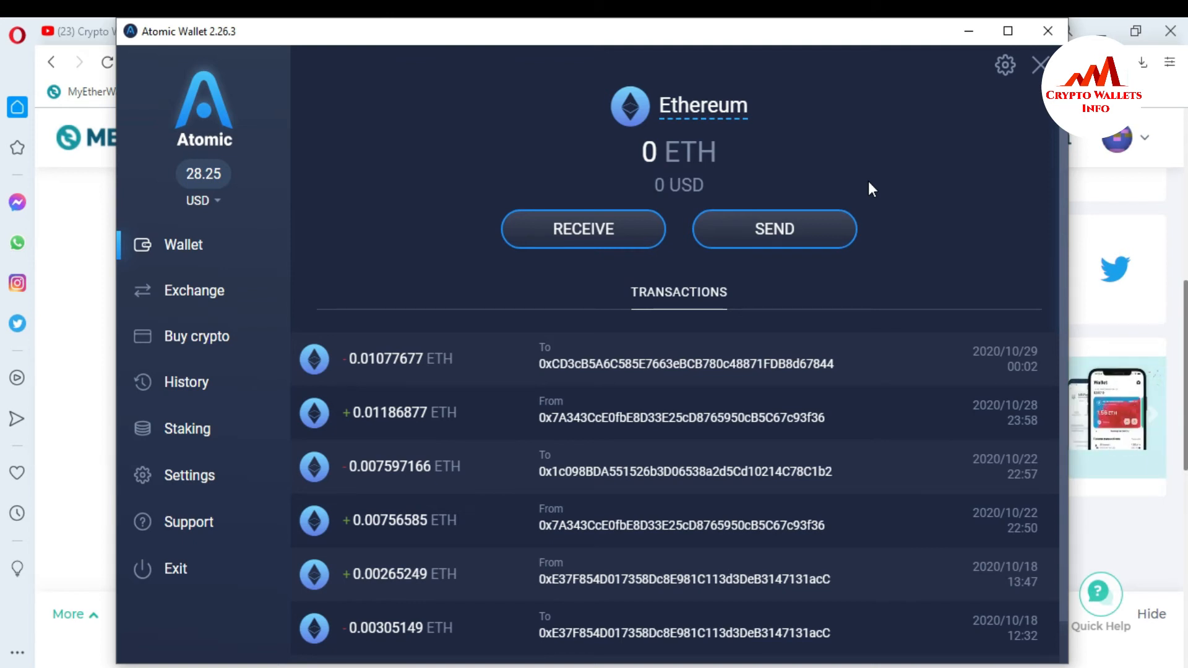
pyautogui.click(971, 31)
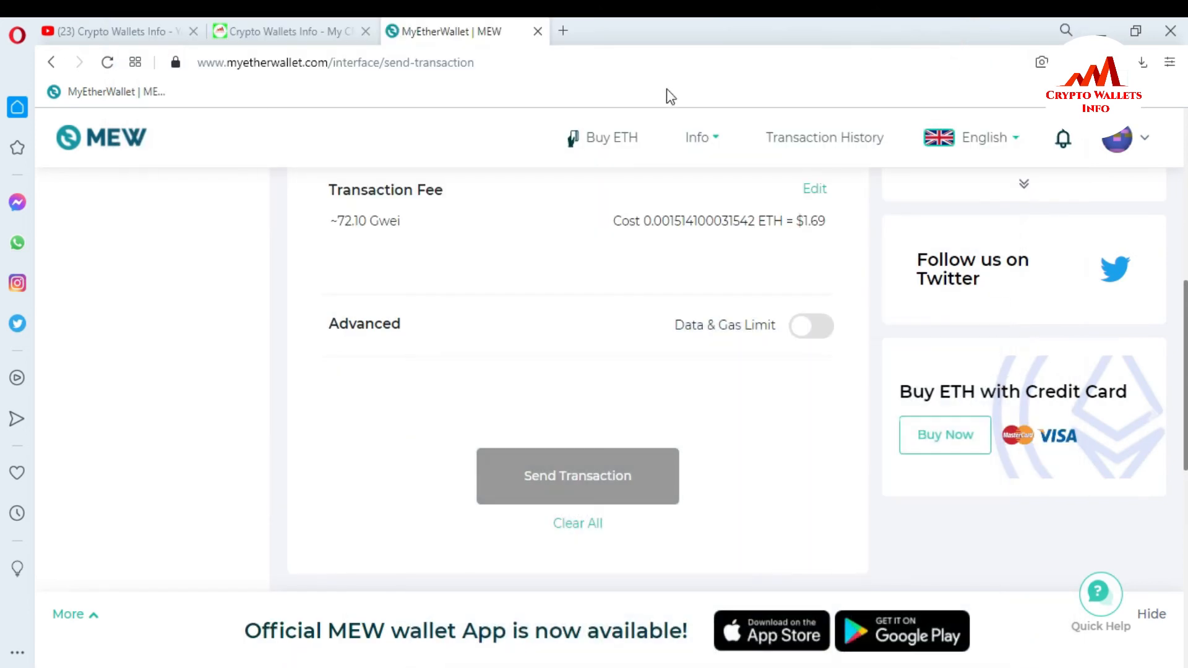
# Step: Change the transaction's token type to IOV in the Send Transaction form and review the form
pyautogui.moveTo(1187, 323); pyautogui.dragTo(1186, 153)
pyautogui.scroll(-4, 3, 237)
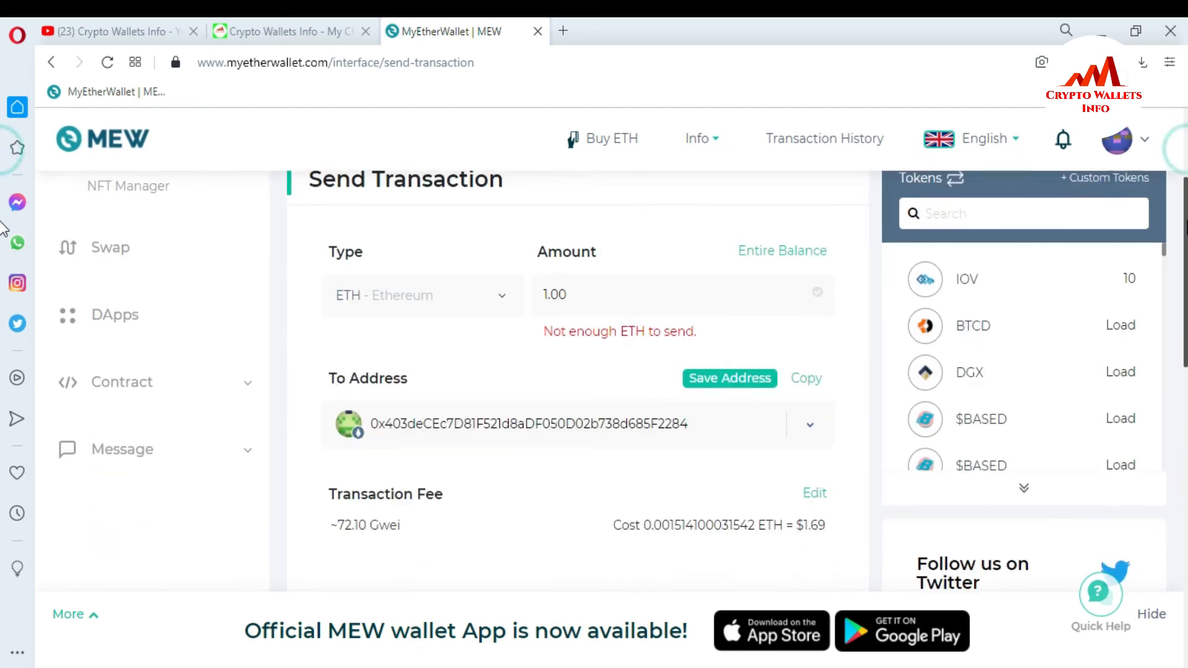
pyautogui.click(503, 271)
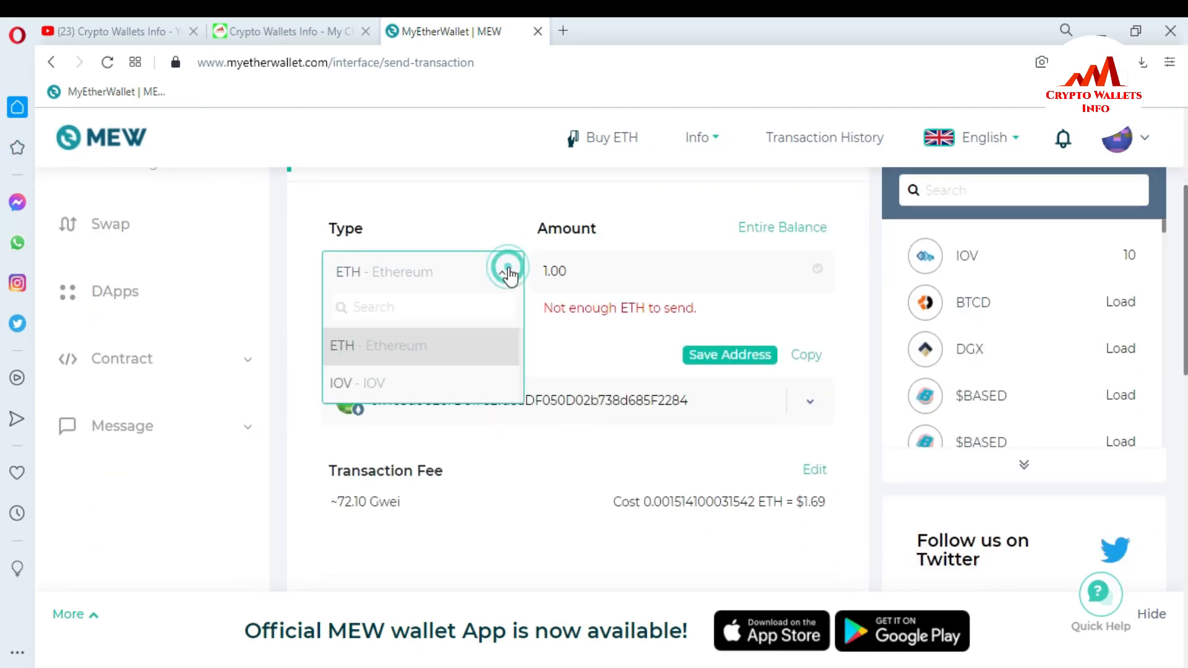
pyautogui.click(420, 385)
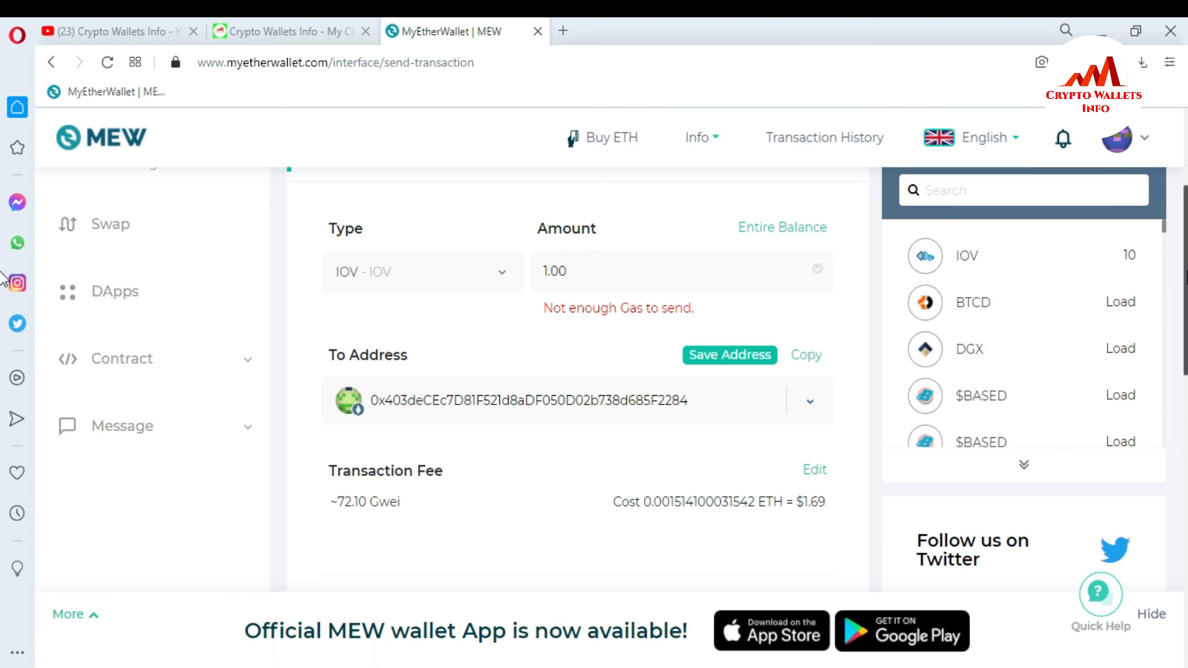
pyautogui.scroll(-5, 1176, 259)
pyautogui.scroll(5, 2, 371)
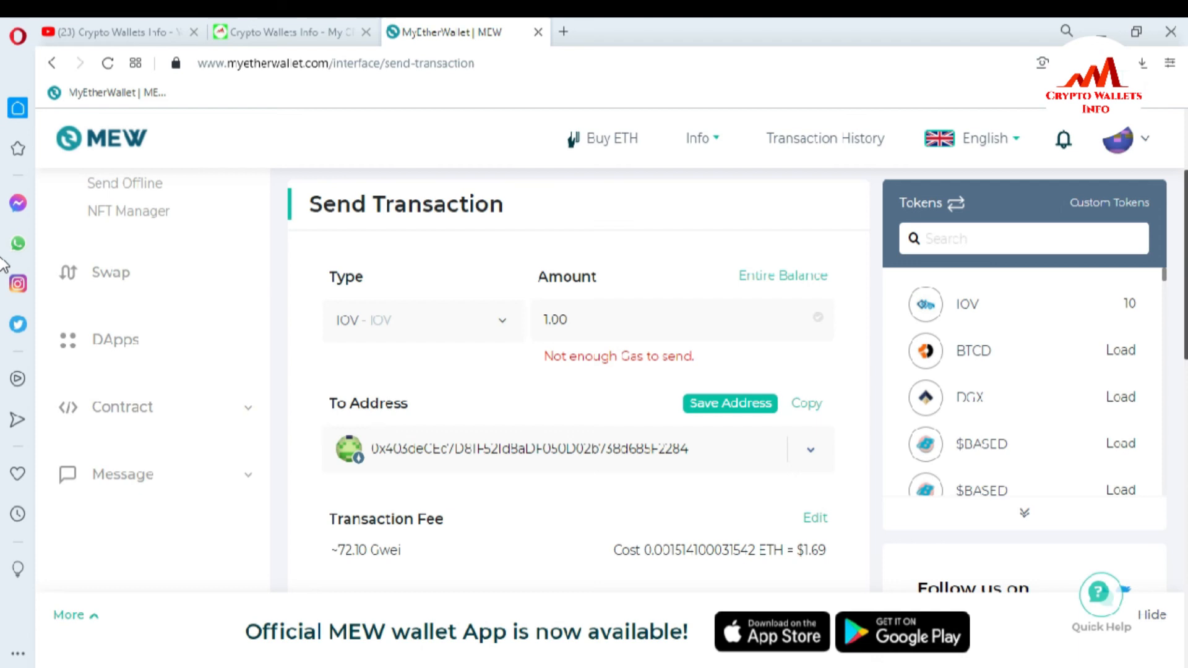
# Step: View the Crypto Wallets Info YouTube channel, and open the Jaxx Wallet category on cryptowalletsinfo.com, dismissing the ad
pyautogui.click(101, 34)
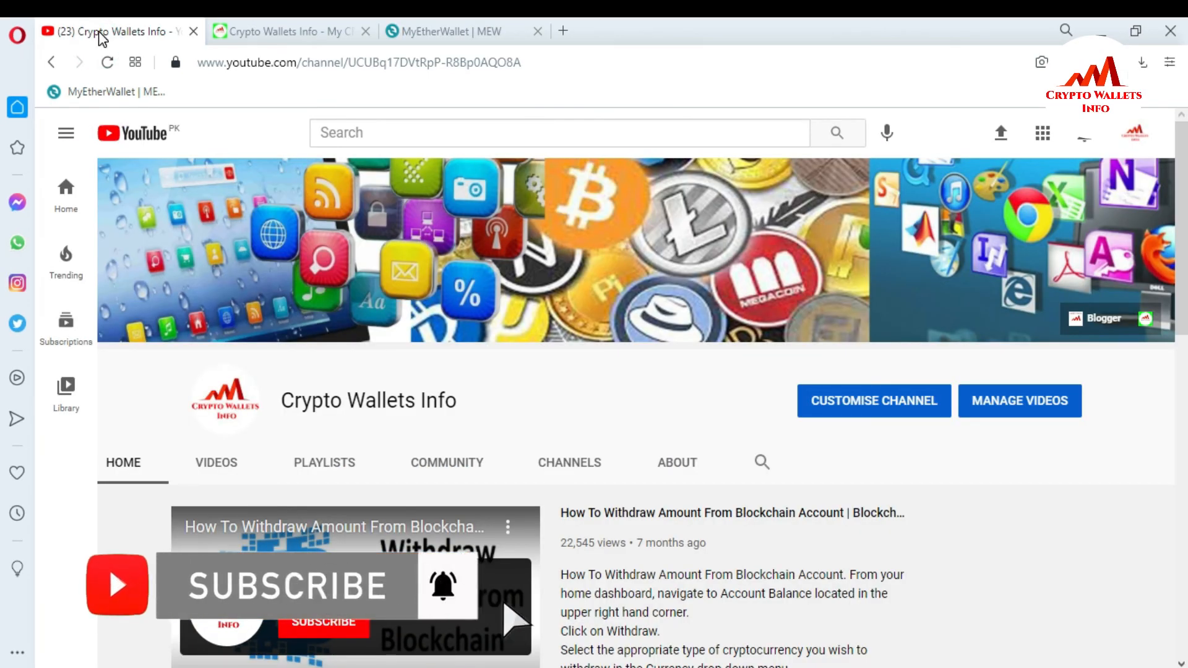
pyautogui.click(301, 28)
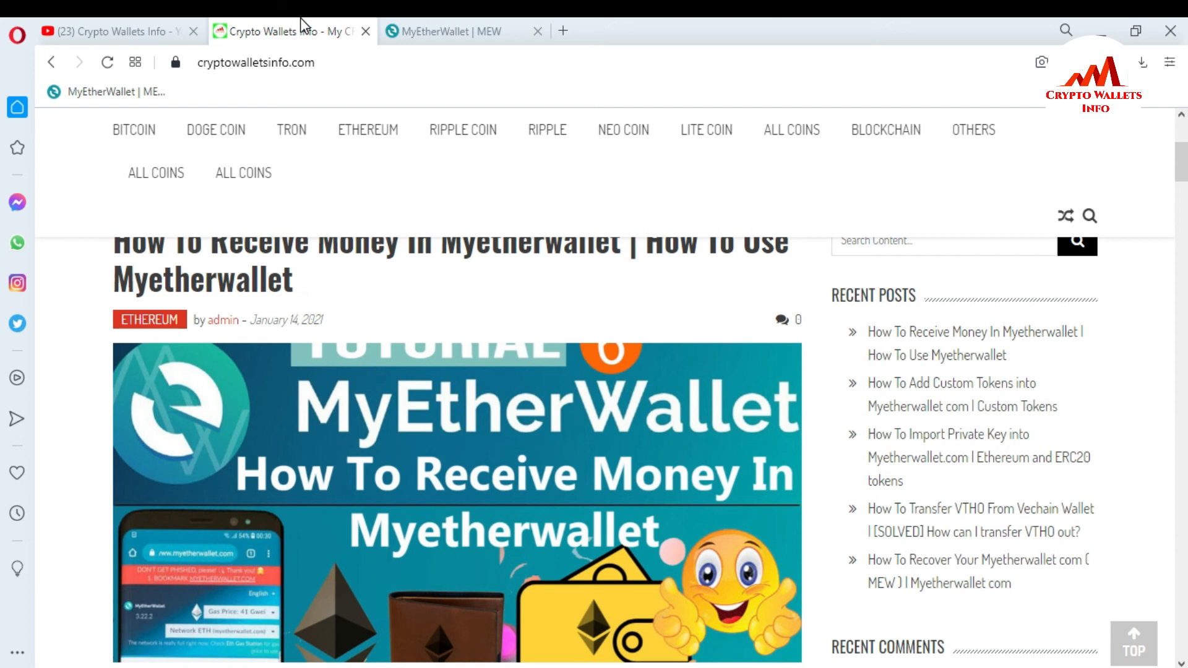
pyautogui.moveTo(785, 124)
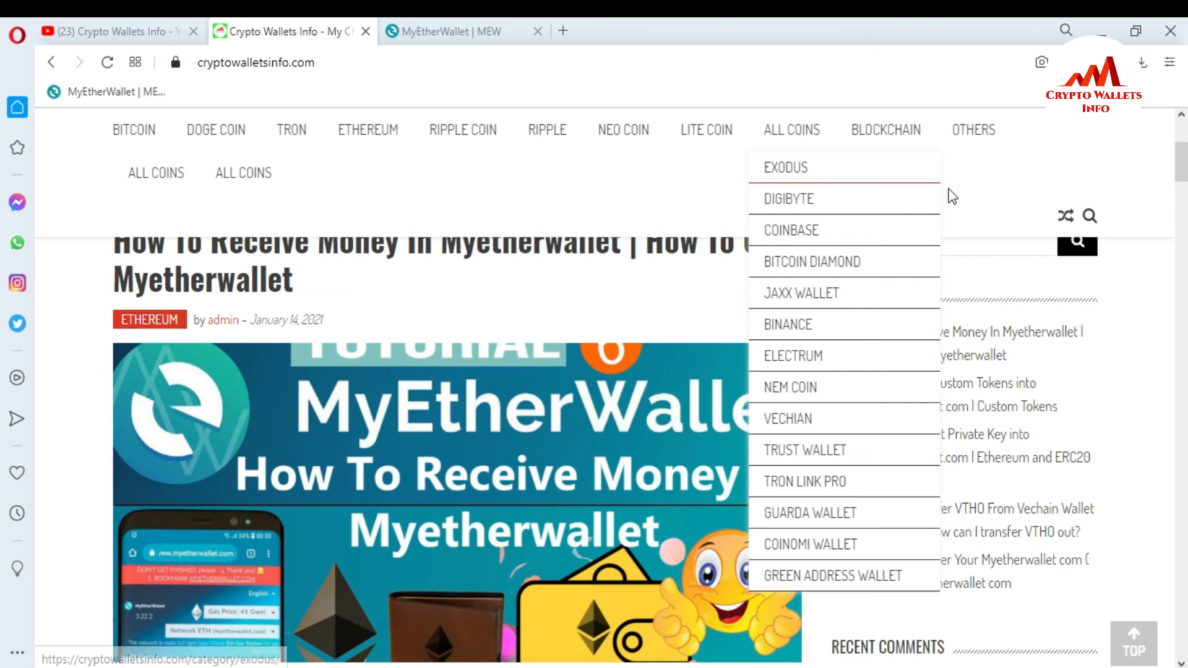
pyautogui.click(799, 296)
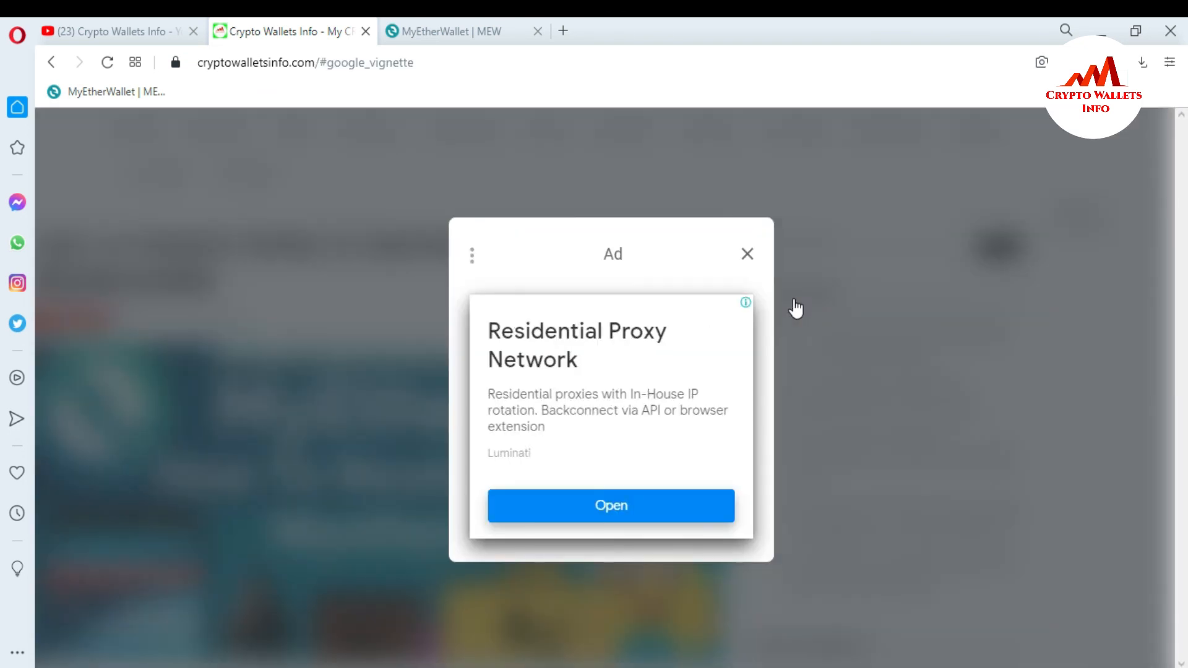
pyautogui.click(747, 253)
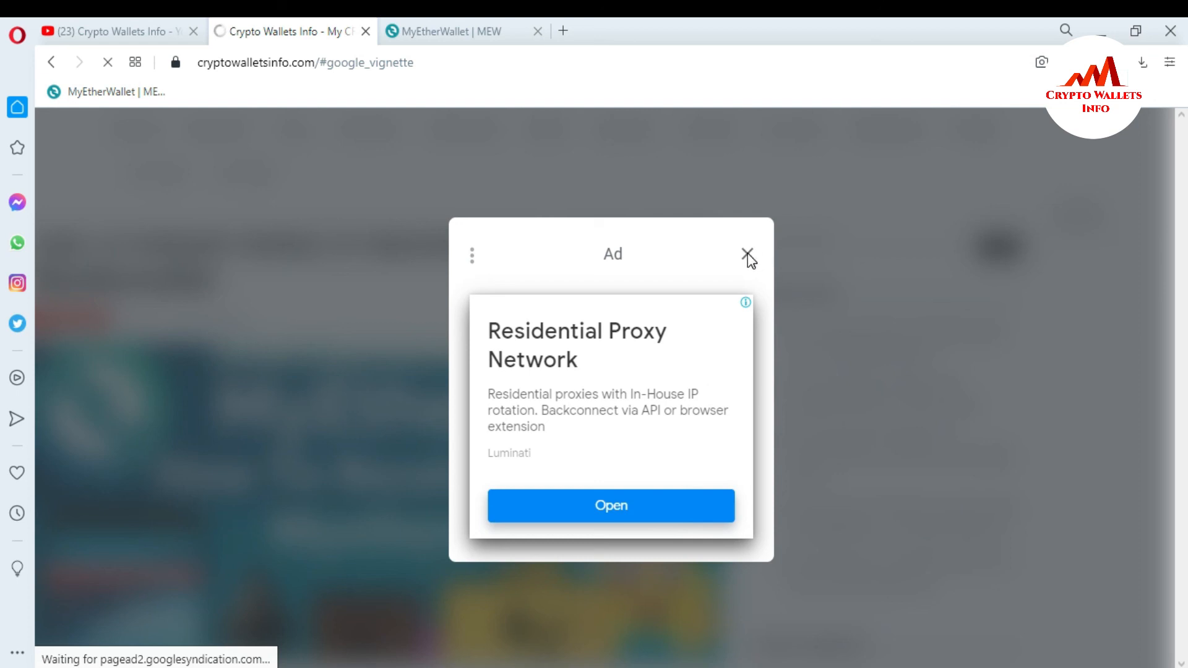
pyautogui.click(748, 254)
# Step: Look through the tutorial posts in the Jaxx Wallet category from the newest to the older ones
pyautogui.moveTo(1182, 146); pyautogui.dragTo(3, 182)
pyautogui.moveTo(1186, 175); pyautogui.dragTo(1186, 166)
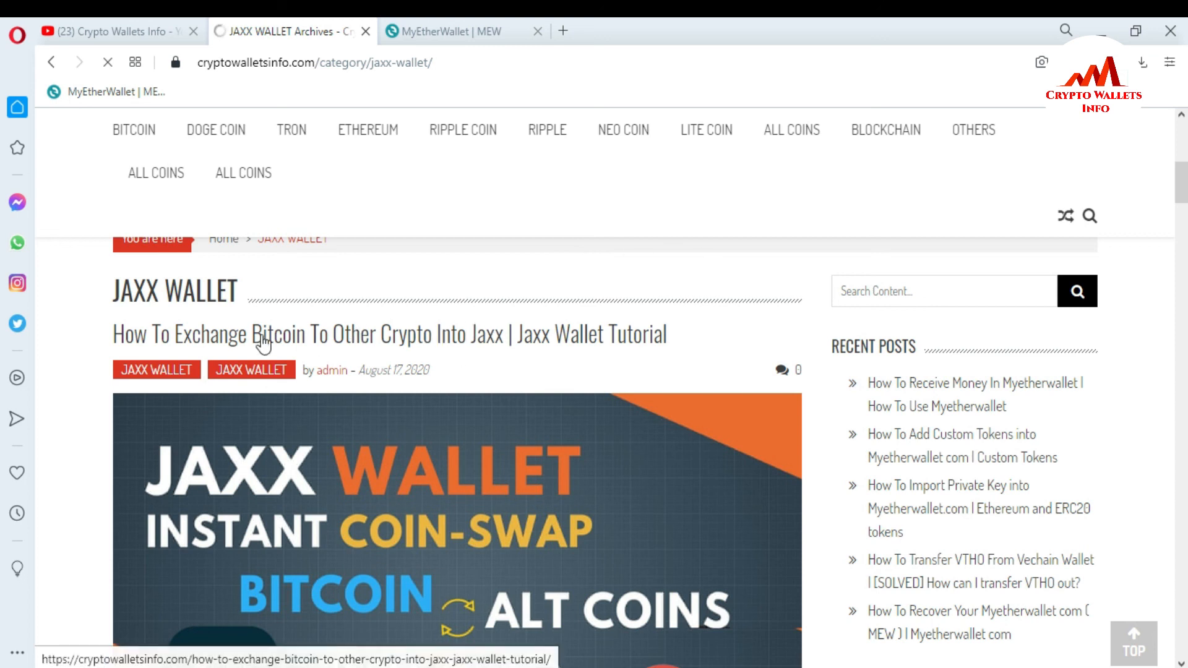
pyautogui.moveTo(1187, 175); pyautogui.dragTo(1187, 495)
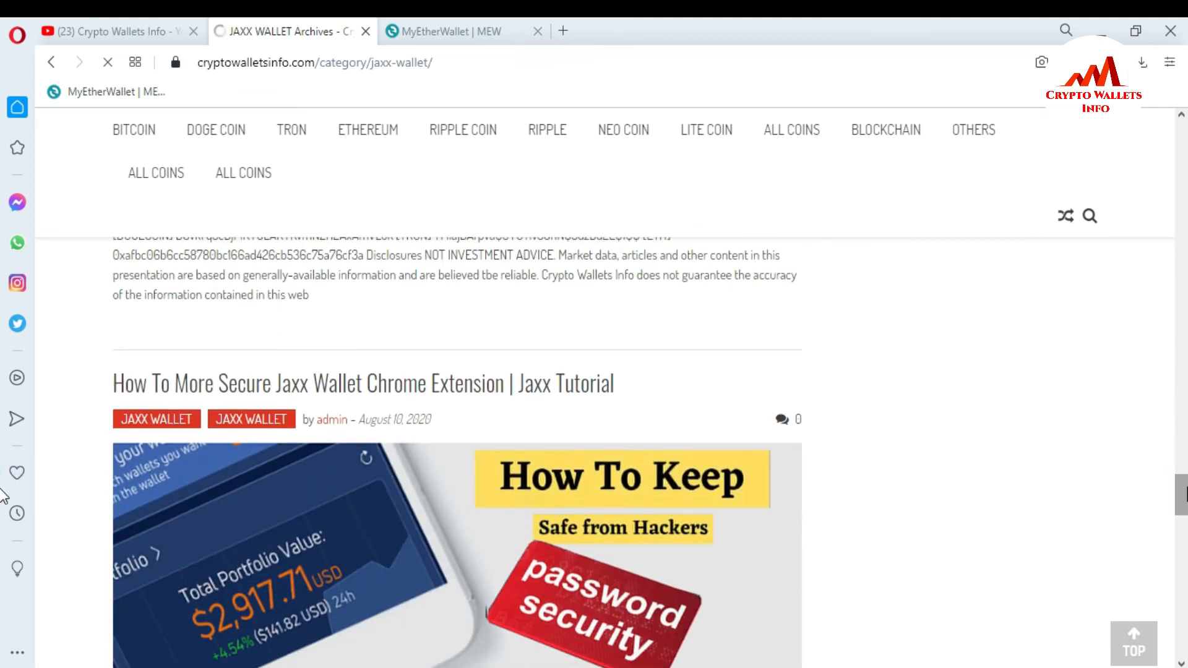
pyautogui.moveTo(1187, 495); pyautogui.dragTo(1187, 541)
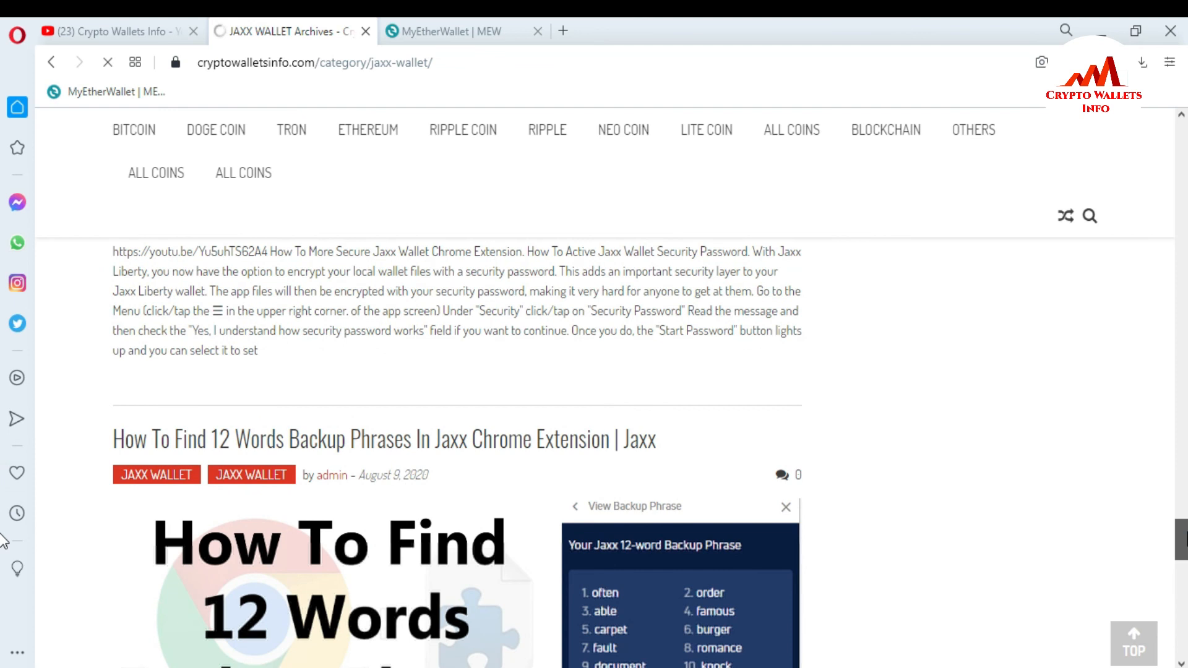